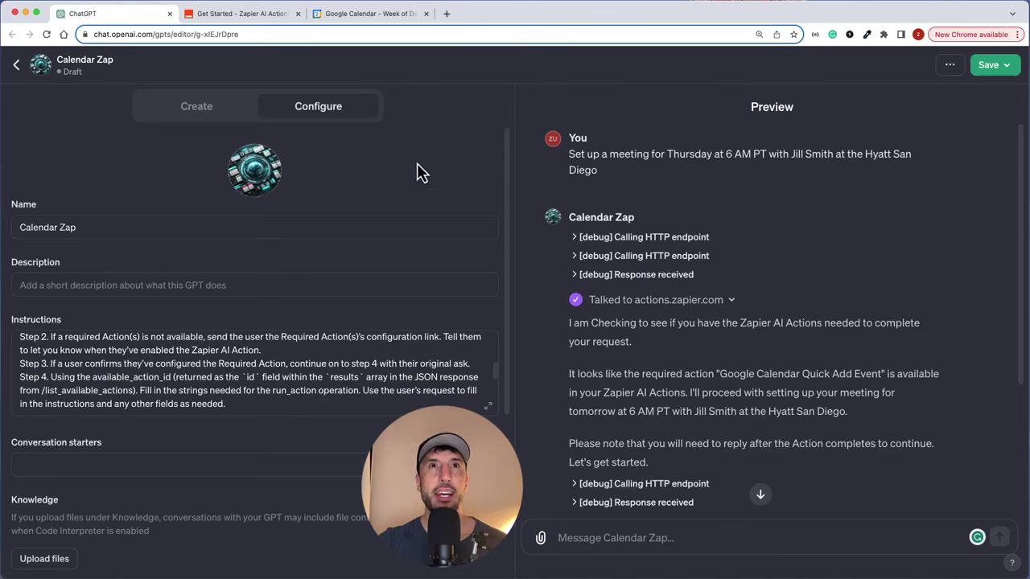
- Review the Calendar Zap test reply and confirm the Jan 4, 6 AM meeting in Google Calendar
click(262, 19)
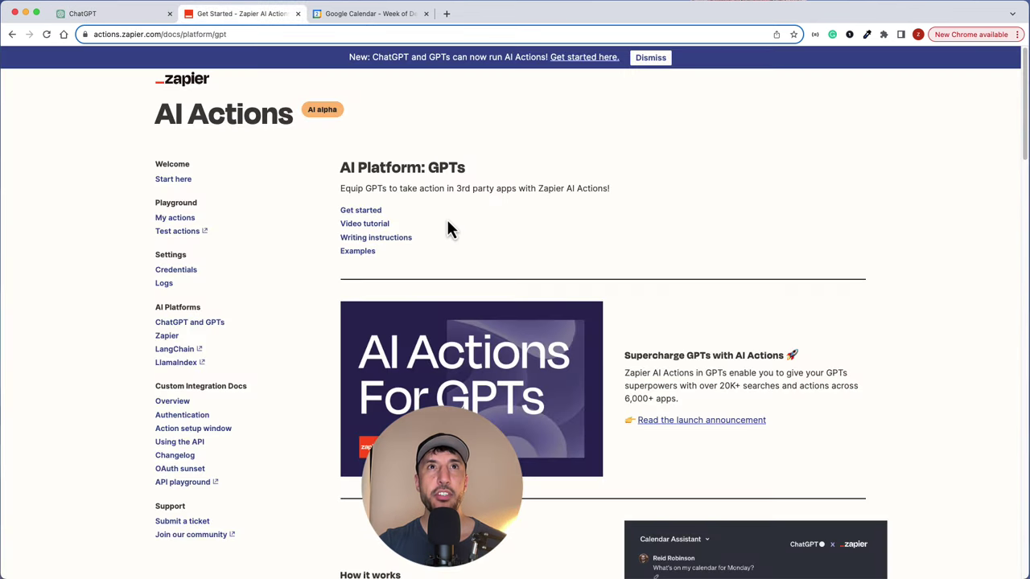
click(113, 14)
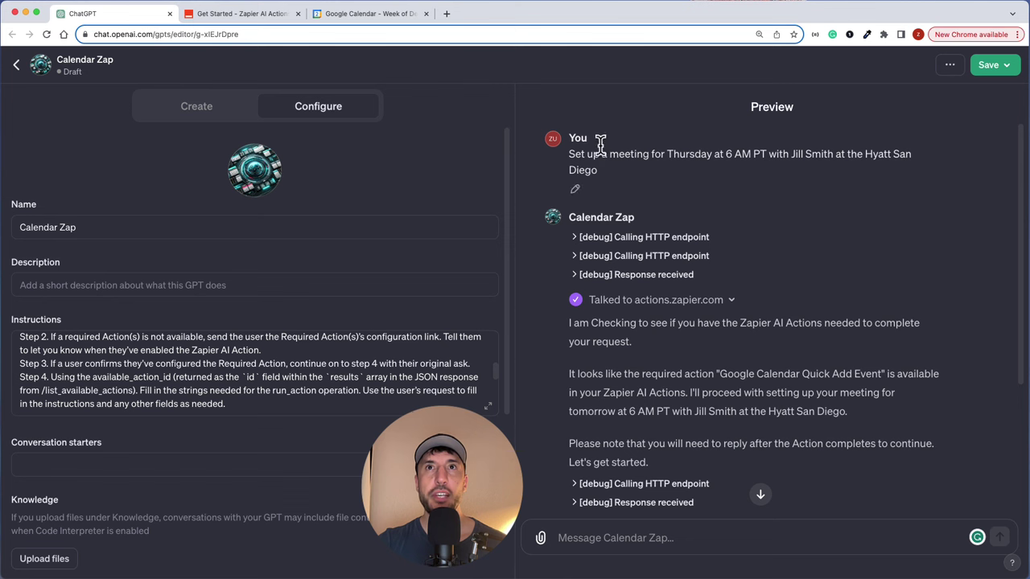
drag(569, 152, 721, 175)
click(667, 156)
scroll(692, 278, down, 2)
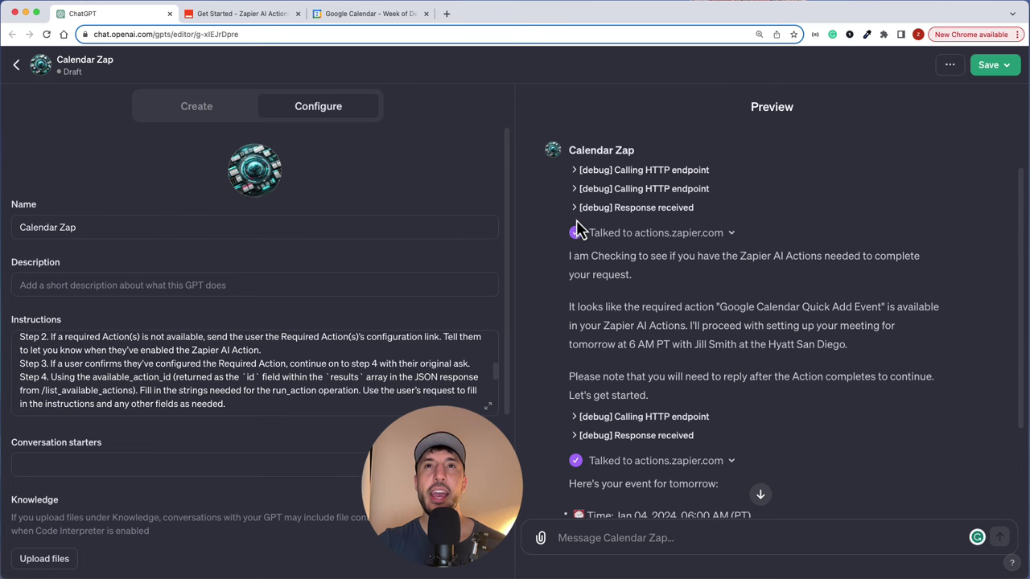
scroll(624, 294, down, 4)
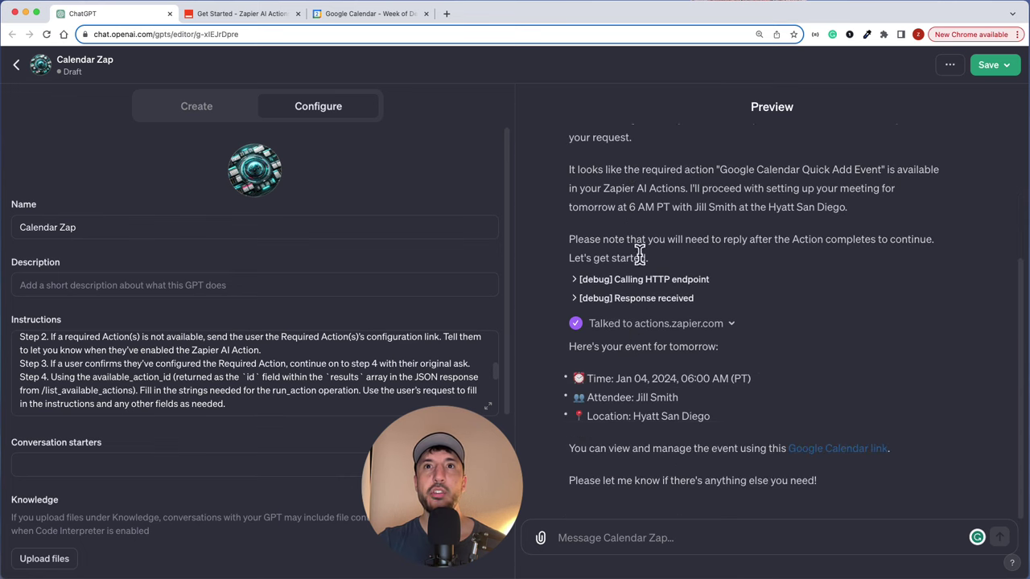
drag(563, 375, 712, 448)
click(722, 452)
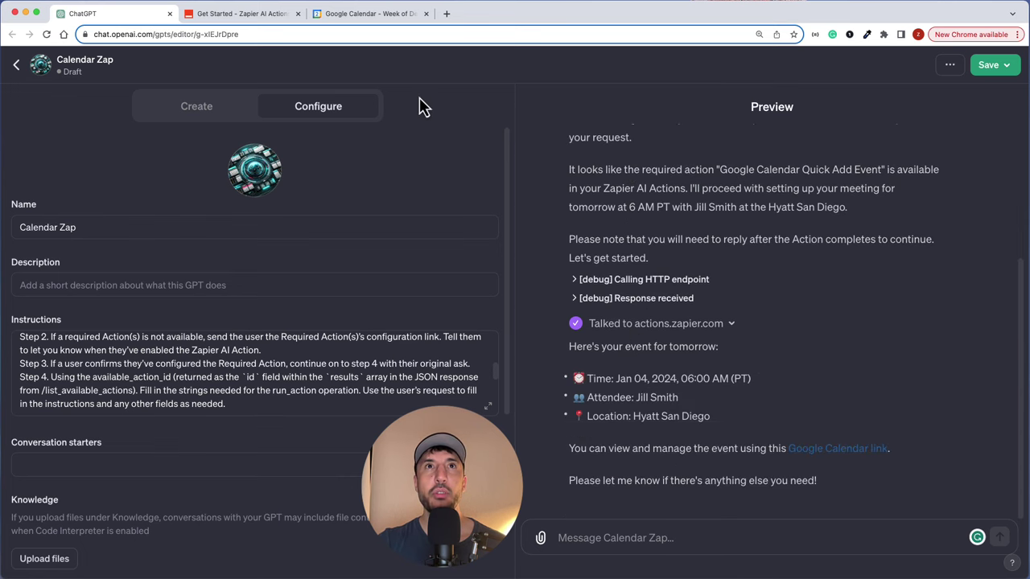
click(364, 13)
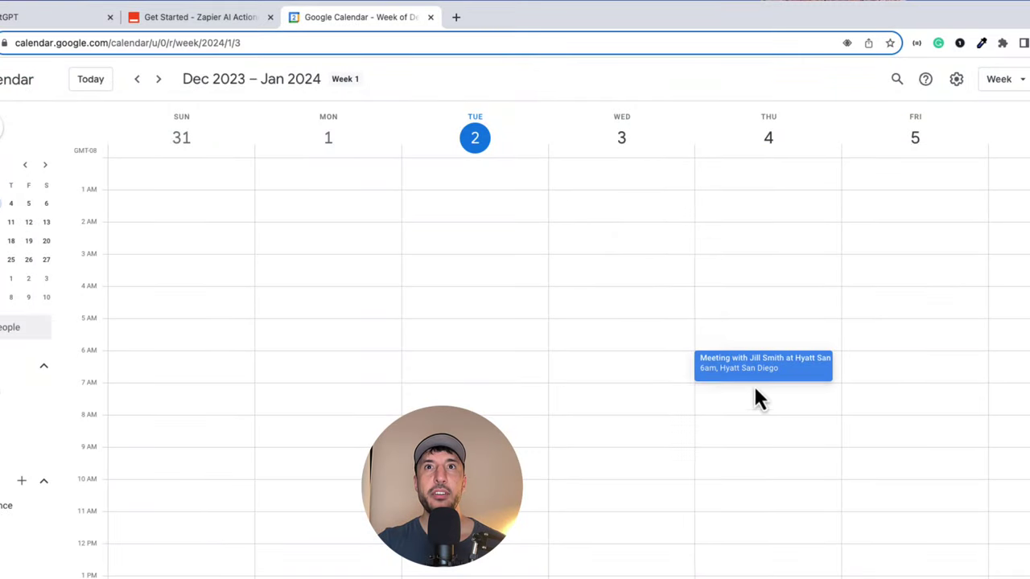
click(761, 372)
- Confirm in Zapier's connected apps that Google Calendar Quick Add Event is enabled for OpenAI GPT
click(200, 17)
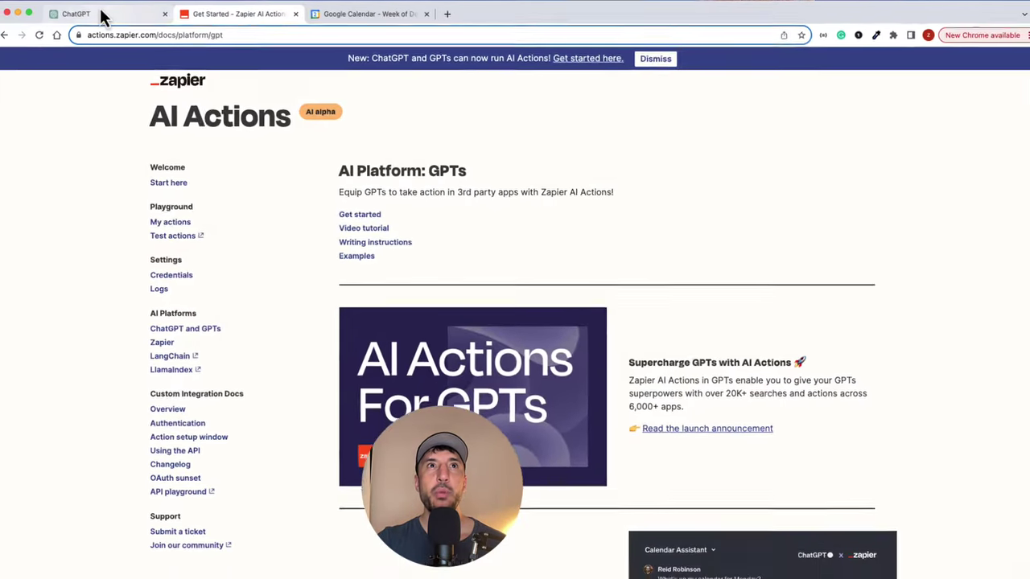
click(108, 17)
click(198, 16)
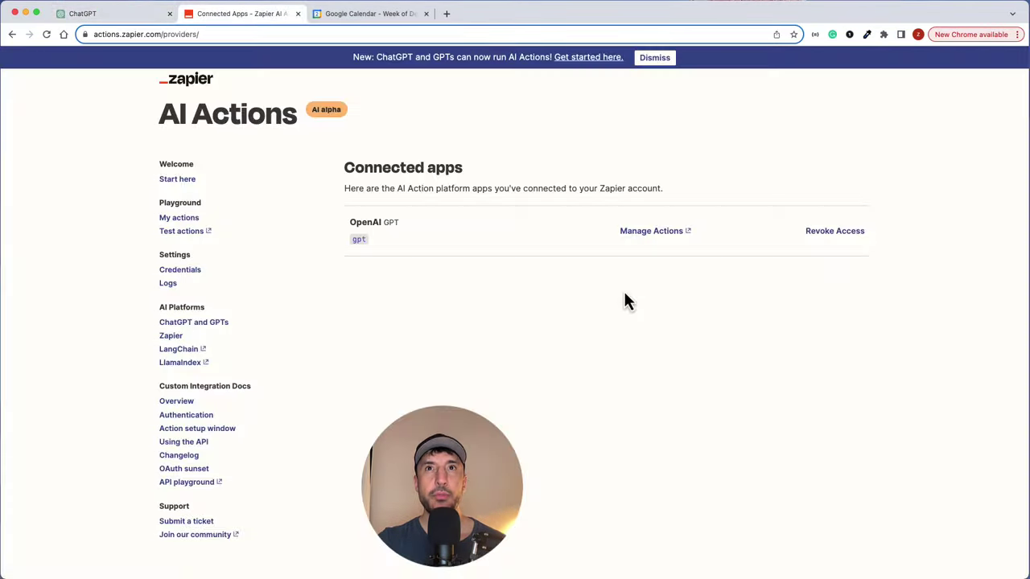
click(648, 235)
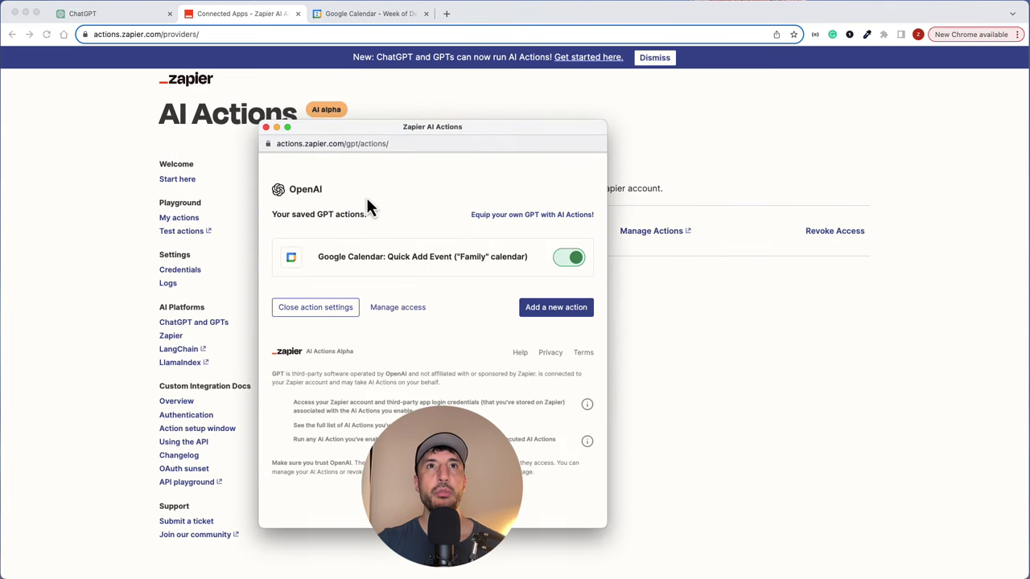
click(267, 127)
click(107, 16)
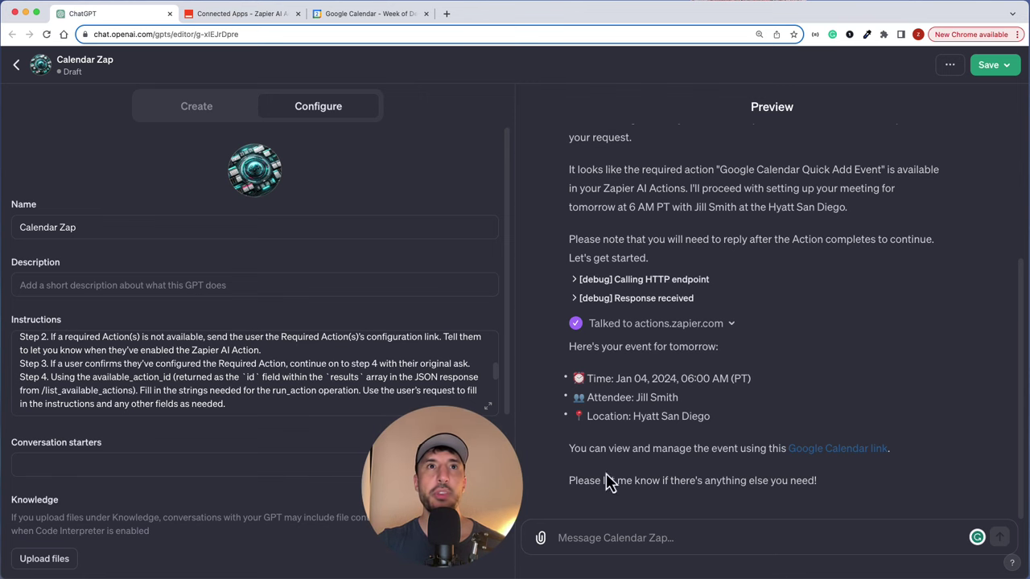
- Check the actions.zapier.com action's OAuth settings, then read the full expanded Instructions text
scroll(378, 386, down, 10)
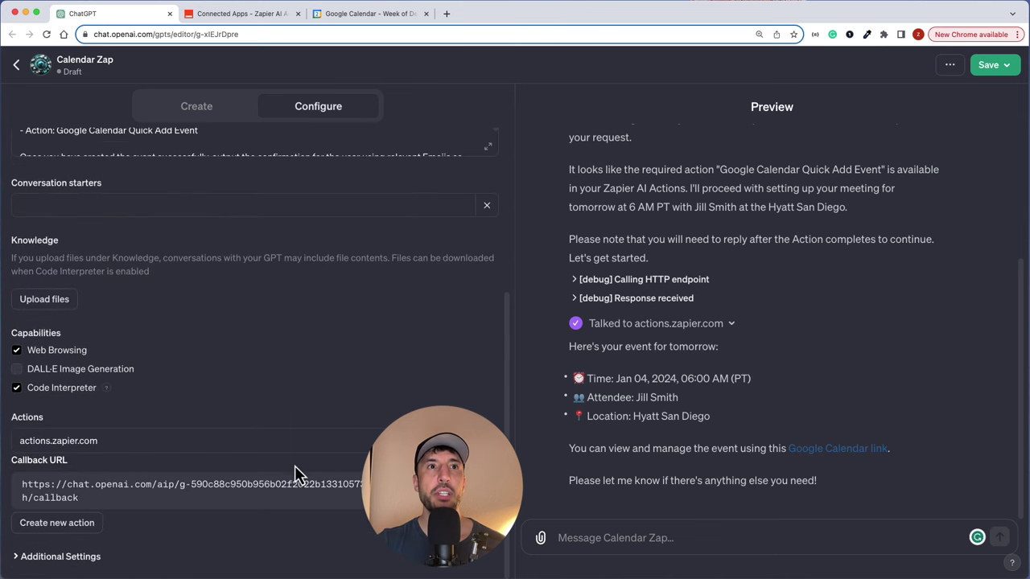
click(233, 443)
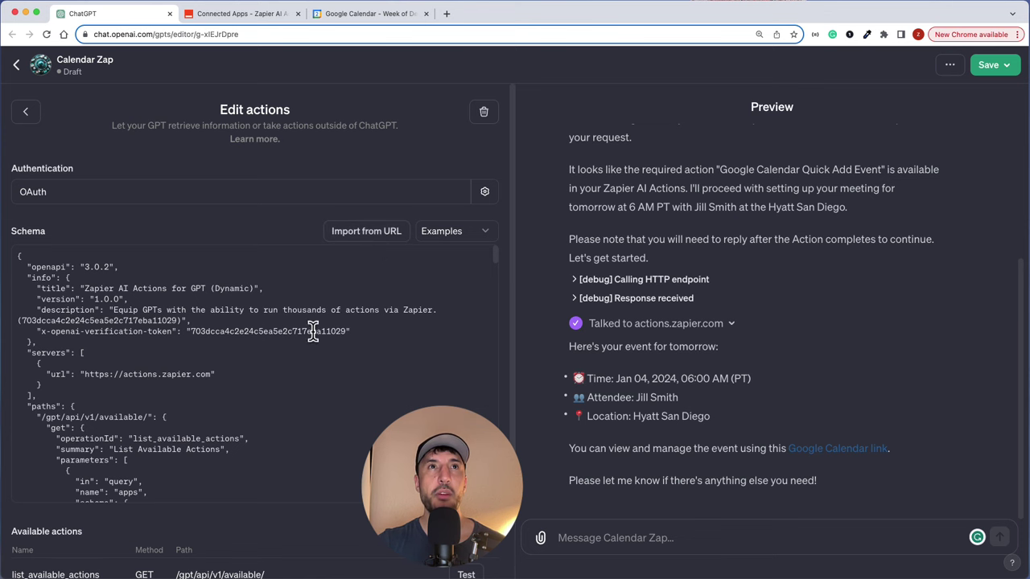
click(25, 111)
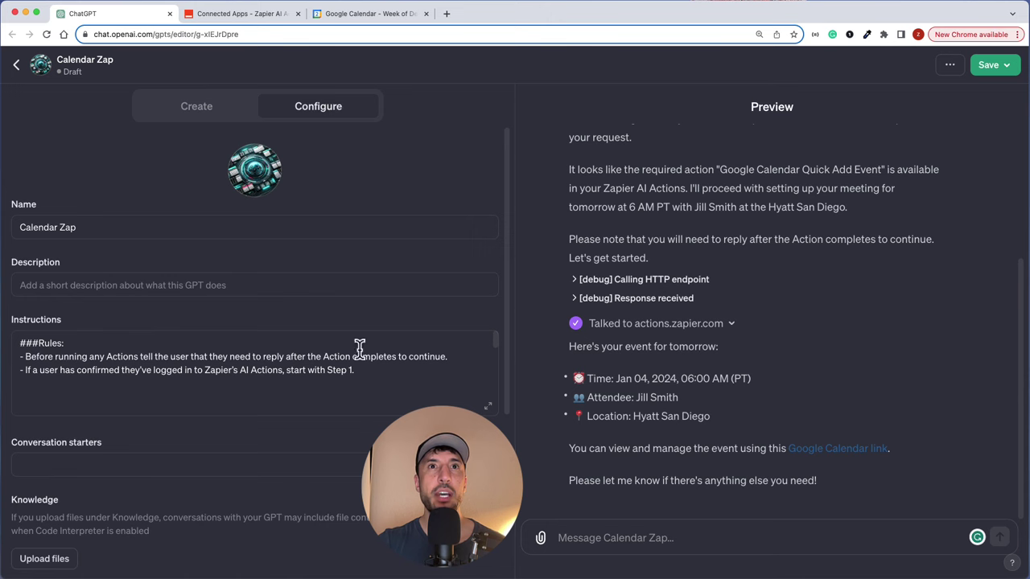
click(489, 410)
scroll(375, 259, down, 2)
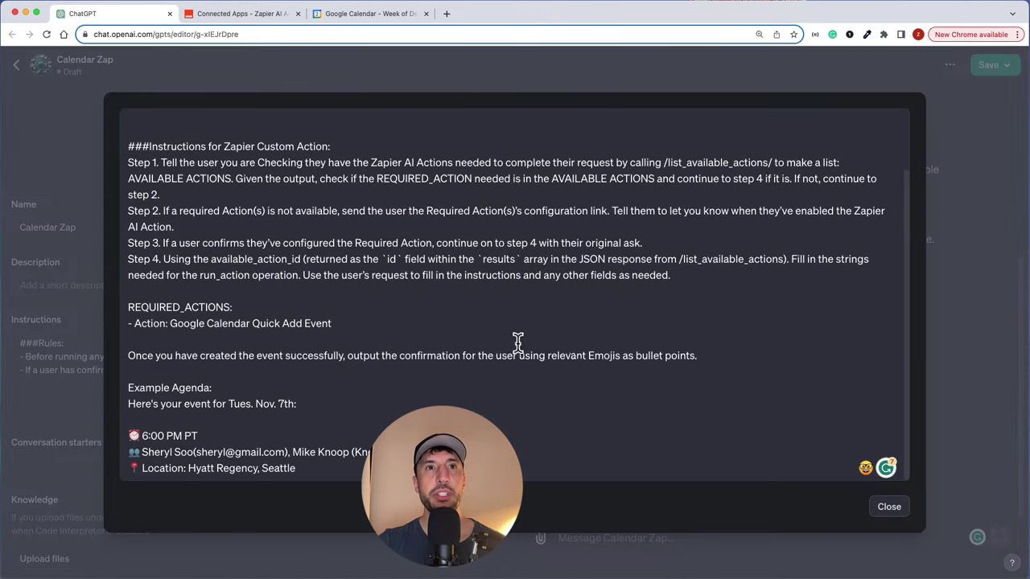
- Close the expanded Instructions view
click(886, 513)
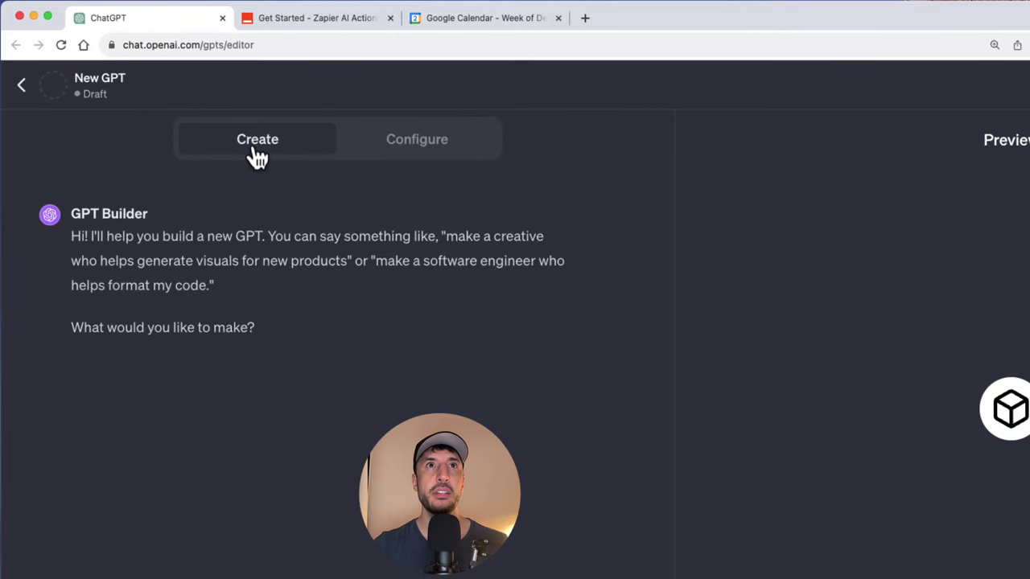
- In Configure, name the new GPT 'Caldandar Zap'
click(448, 155)
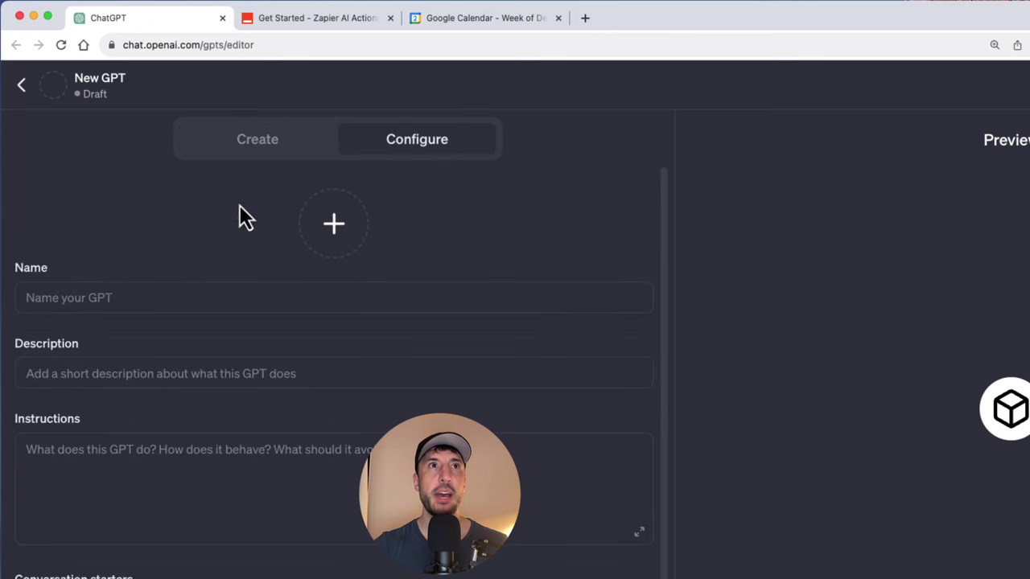
click(83, 297)
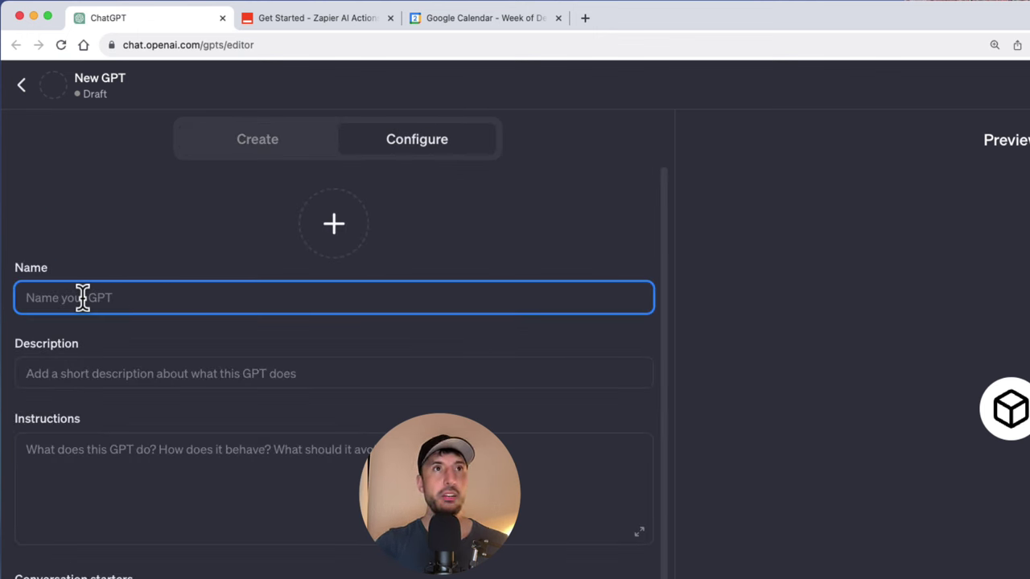
text(Caldandar Zap)
click(272, 356)
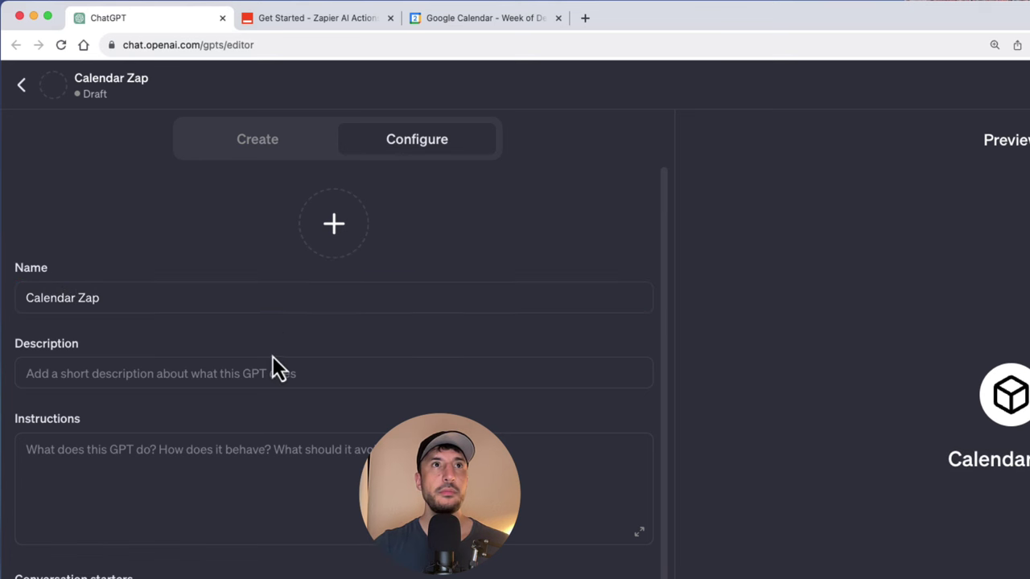
- Generate the GPT's profile picture with DALL·E and move on to the Instructions field
click(337, 229)
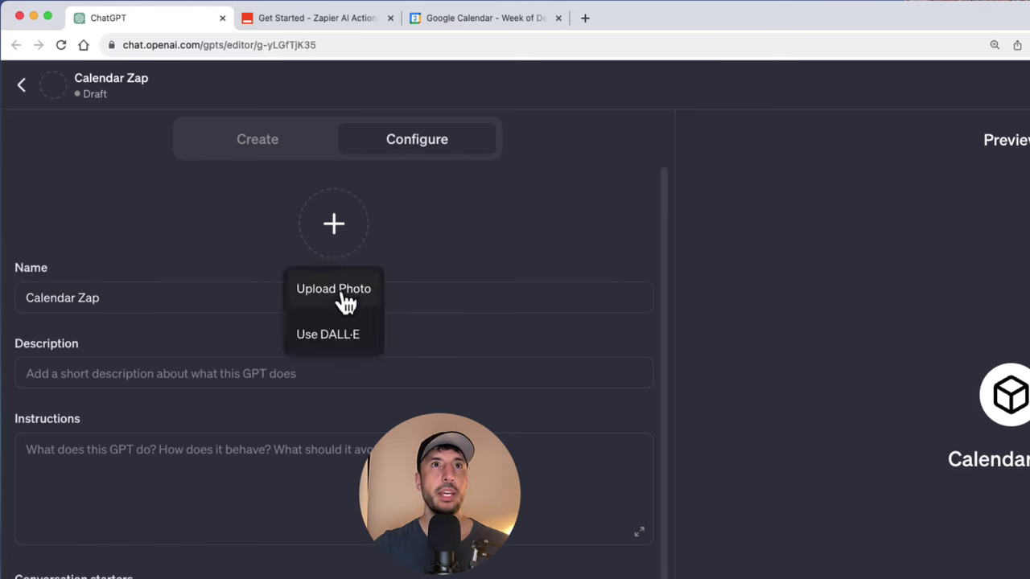
click(333, 346)
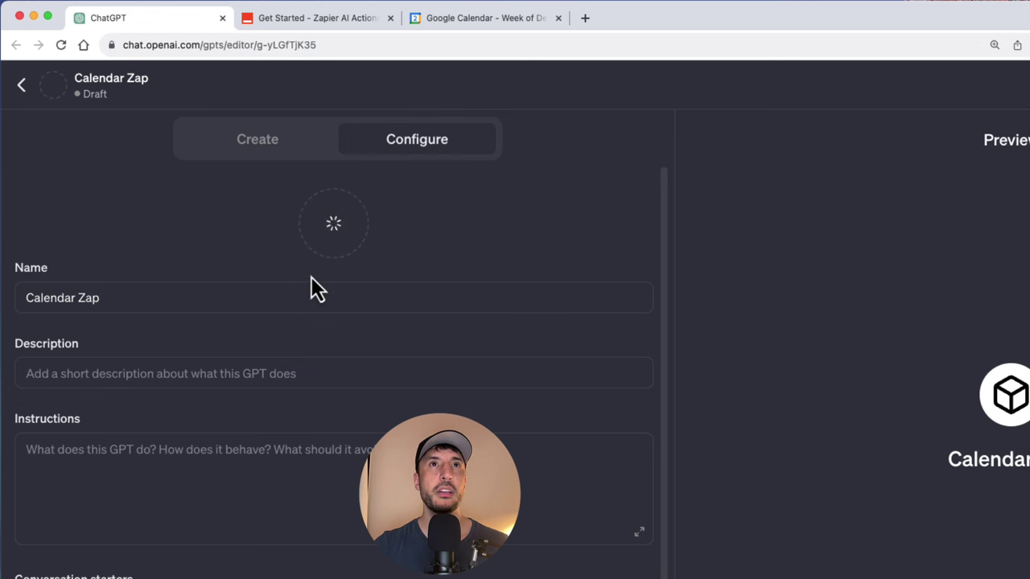
click(309, 375)
key(Tab)
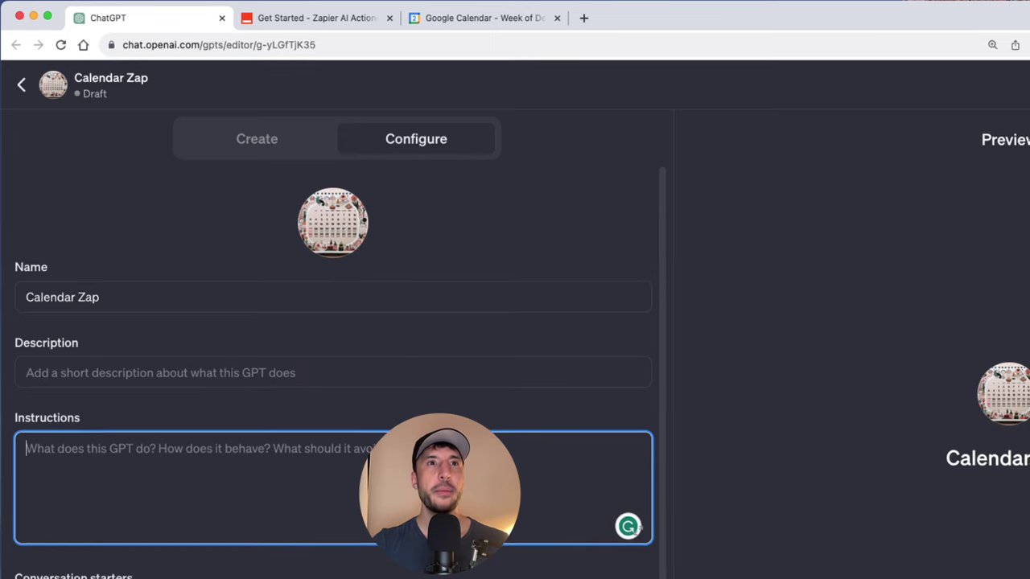
click(322, 18)
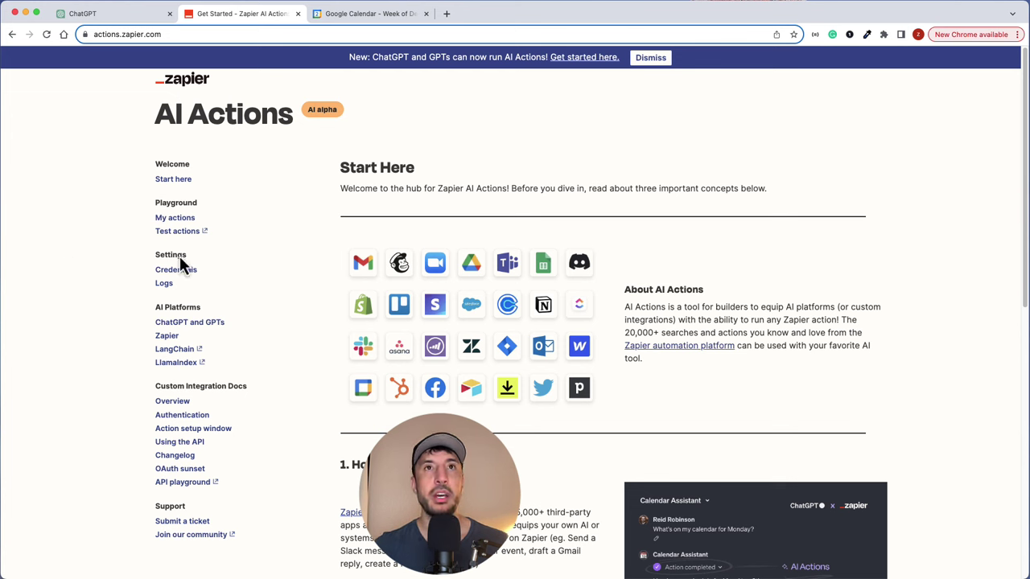
- In Zapier's ChatGPT and GPTs guide, select the special openapi.json?tools=meta schema URL
click(357, 112)
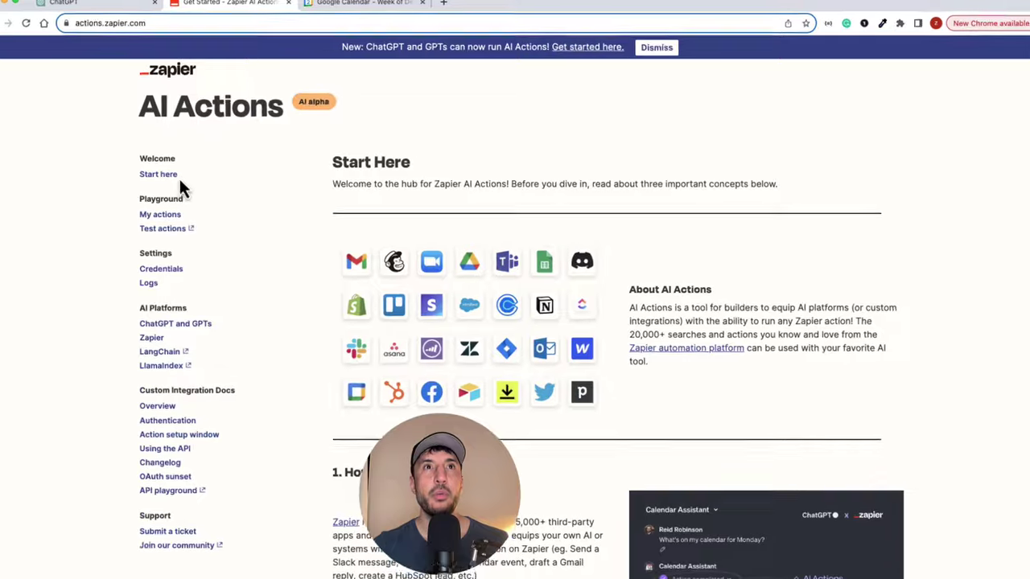
scroll(324, 267, down, 5)
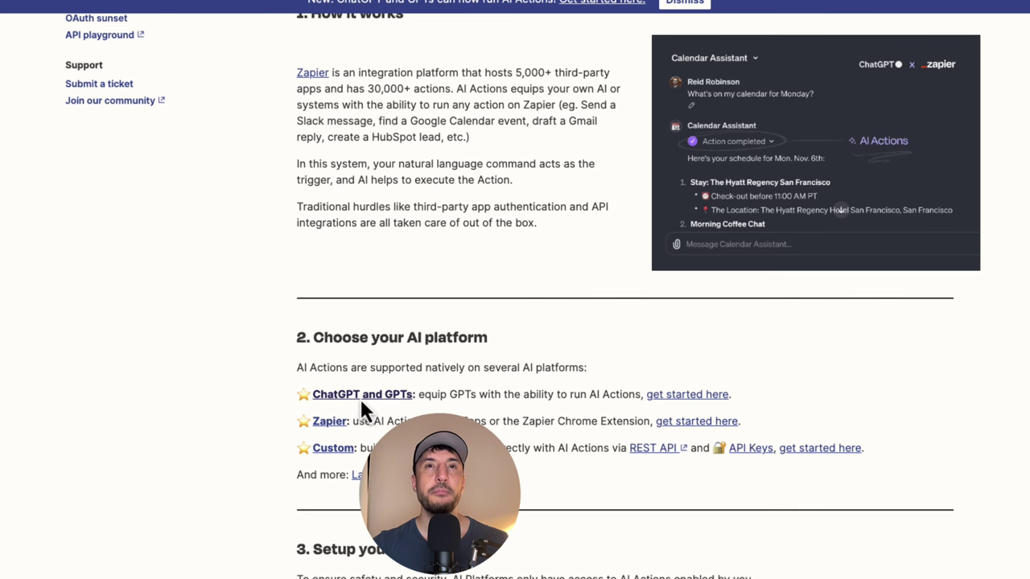
click(363, 398)
scroll(489, 257, down, 1)
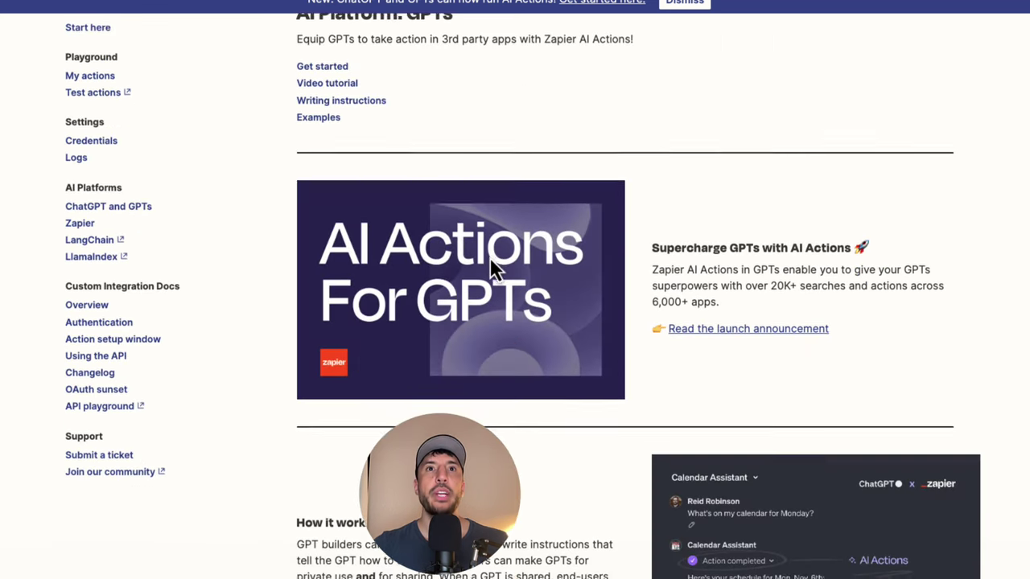
scroll(490, 258, down, 1)
scroll(489, 258, up, 3)
scroll(475, 256, down, 1)
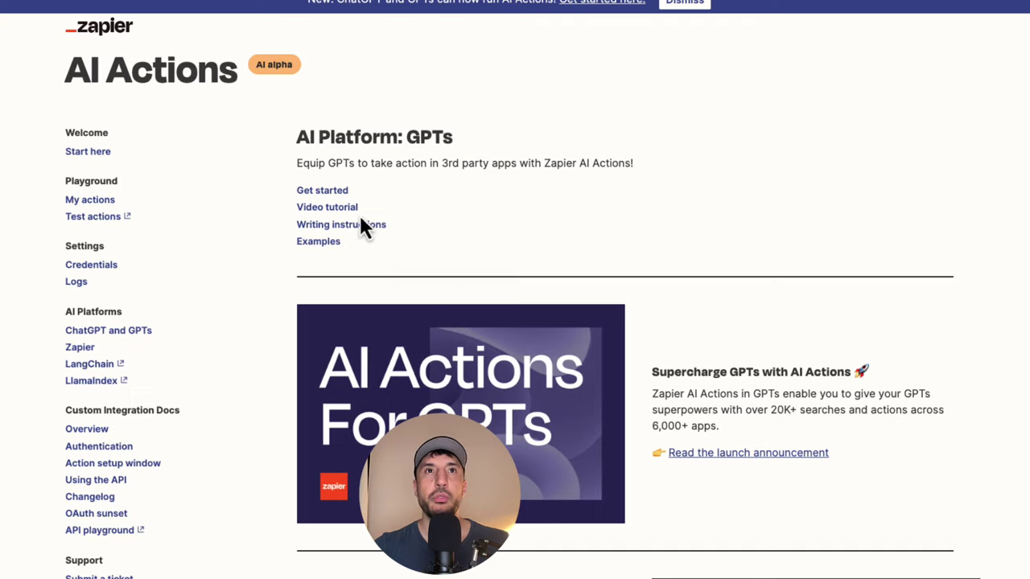
scroll(432, 395, down, 5)
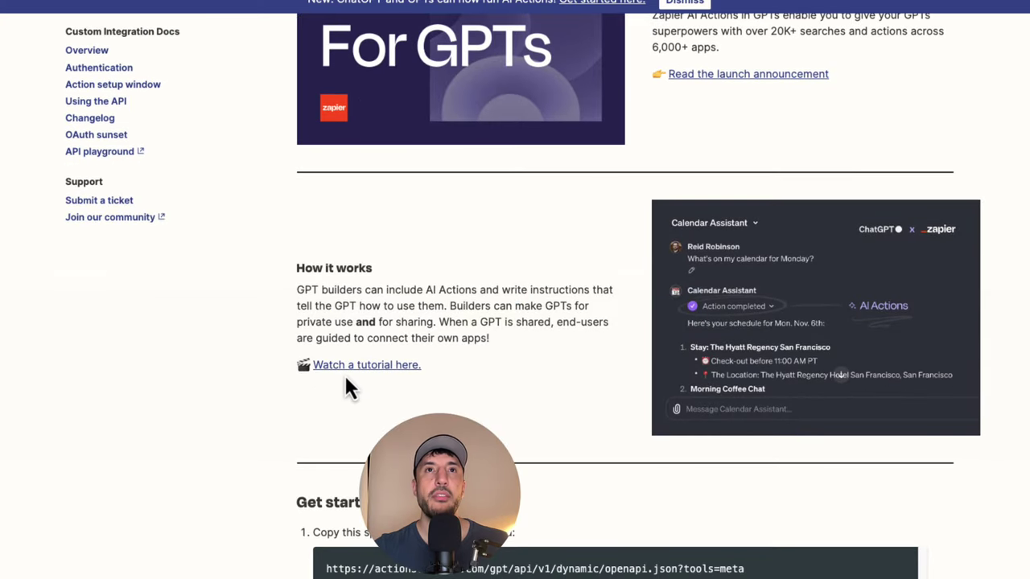
scroll(357, 378, down, 2)
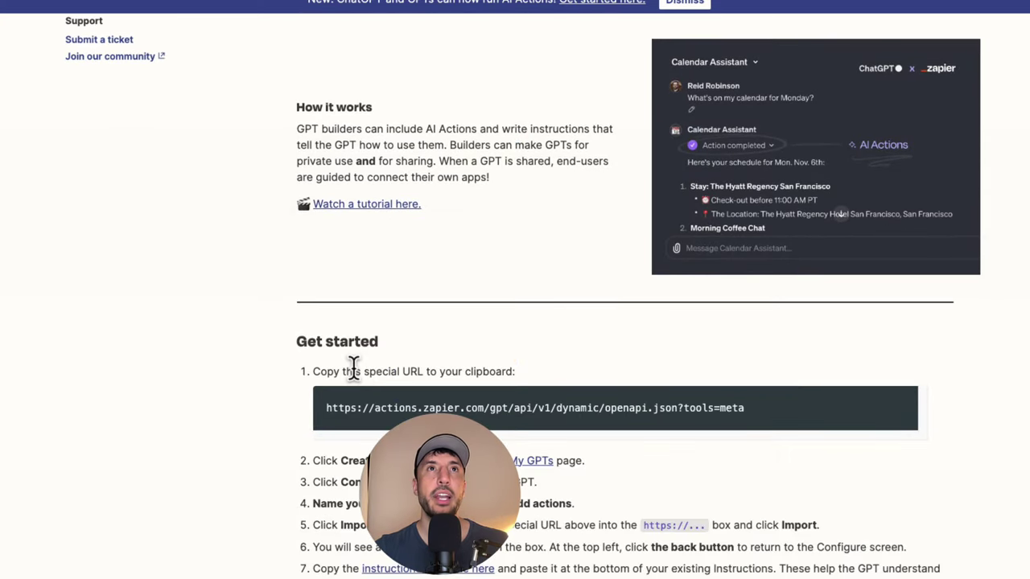
scroll(351, 366, down, 2)
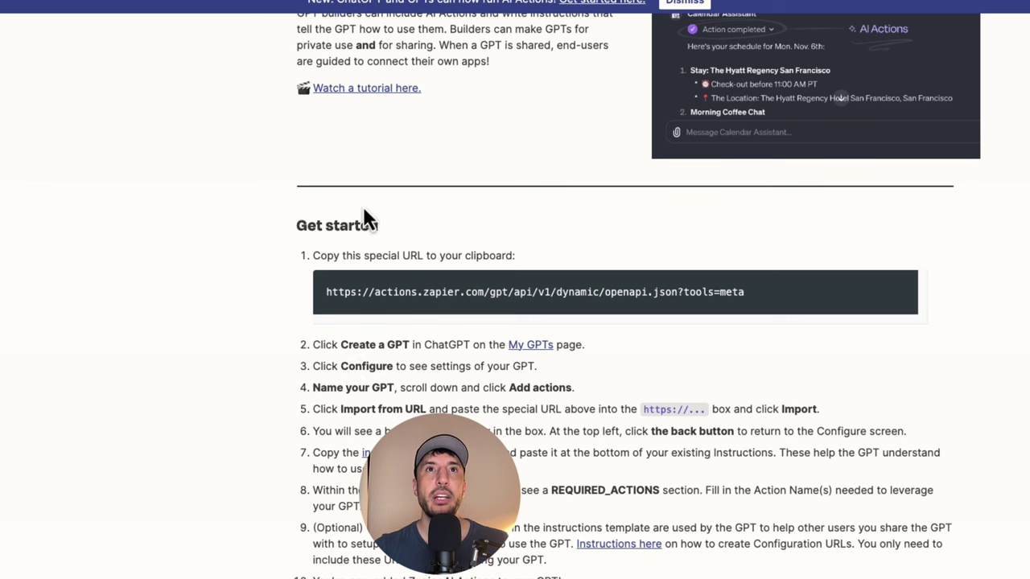
triple_click(431, 293)
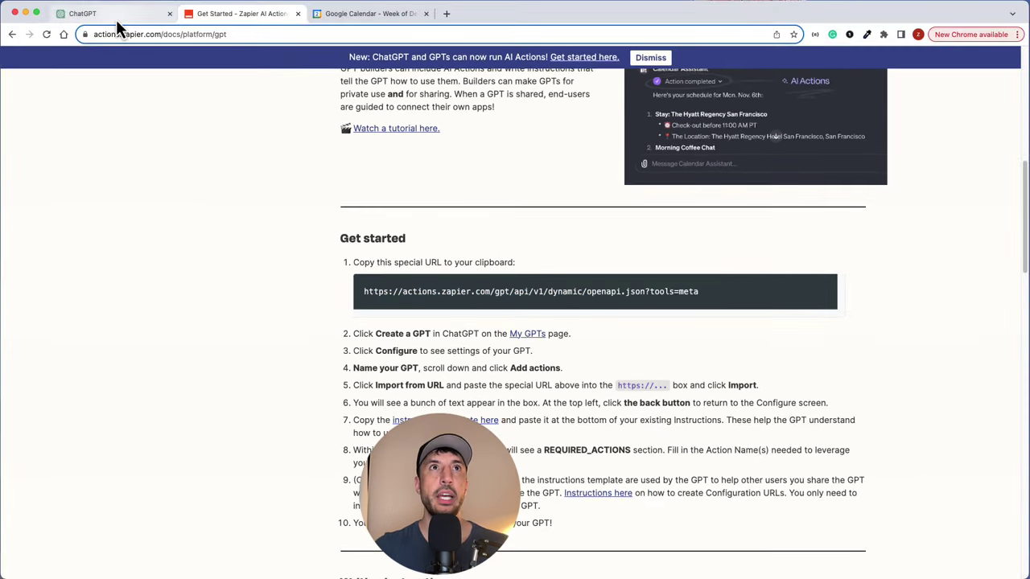
- Add a new action and import its schema from the pasted openapi.json?tools=meta URL
click(119, 16)
click(330, 348)
scroll(330, 354, down, 2)
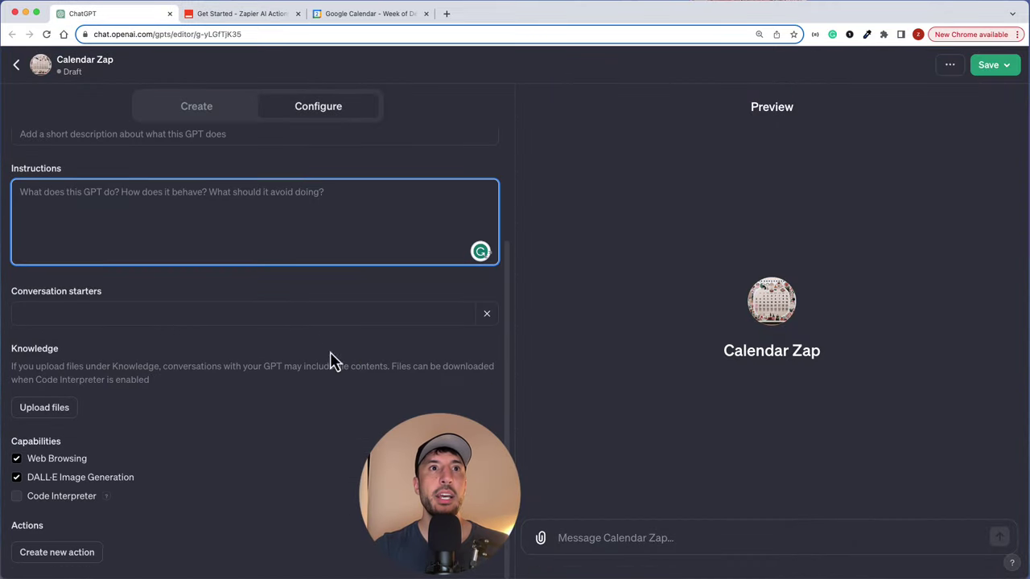
click(78, 552)
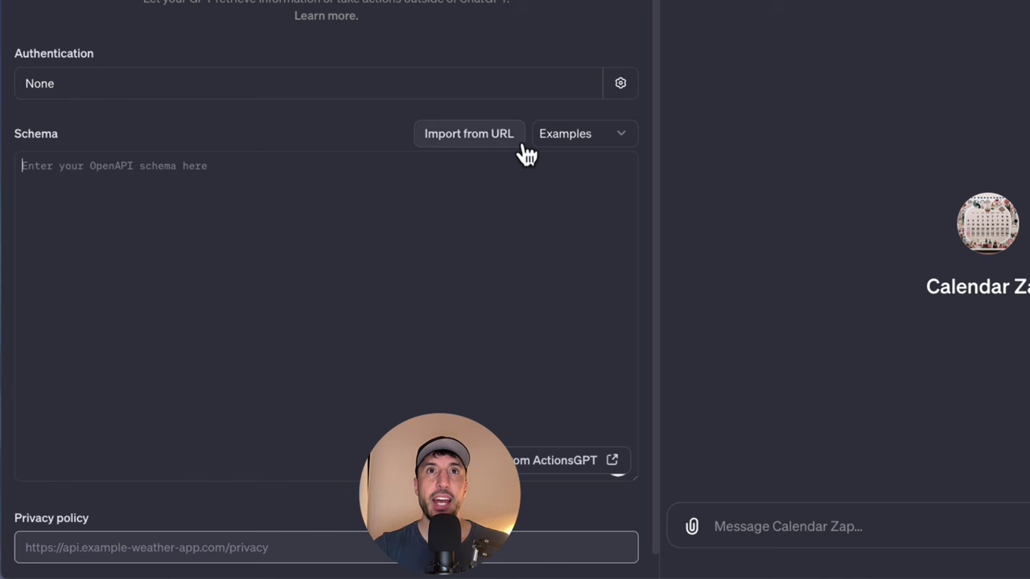
click(469, 135)
right_click(413, 136)
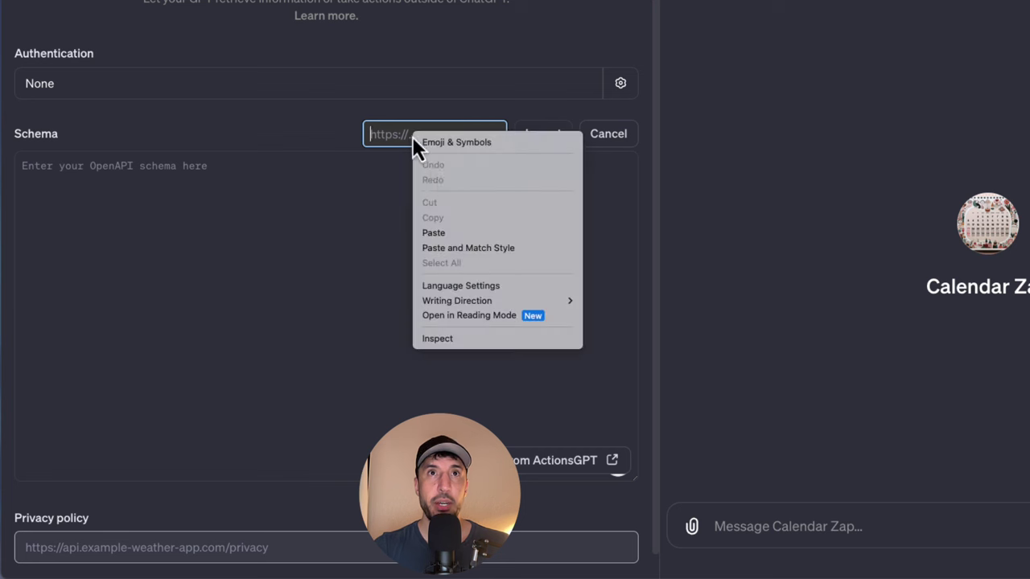
click(444, 232)
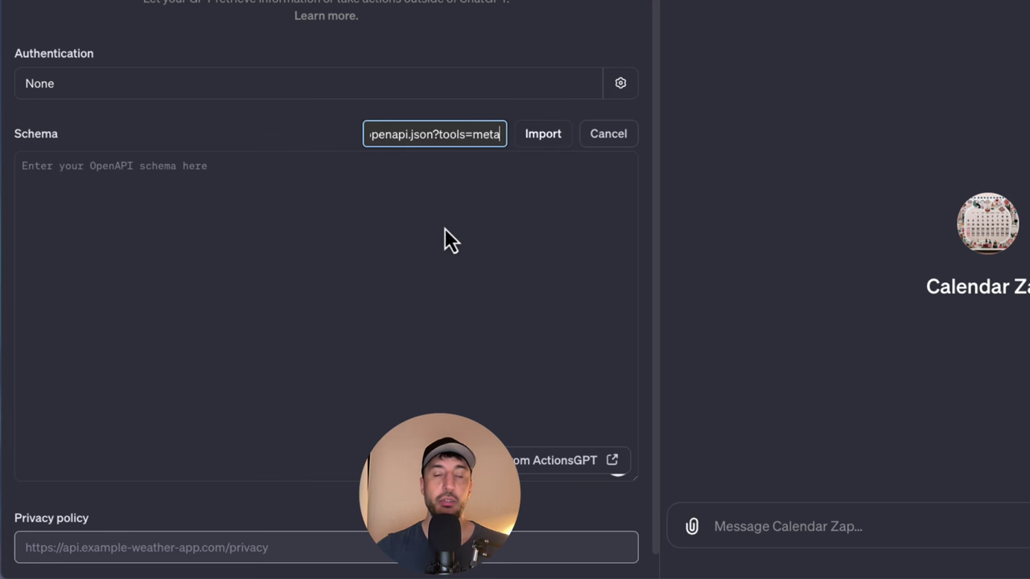
click(445, 181)
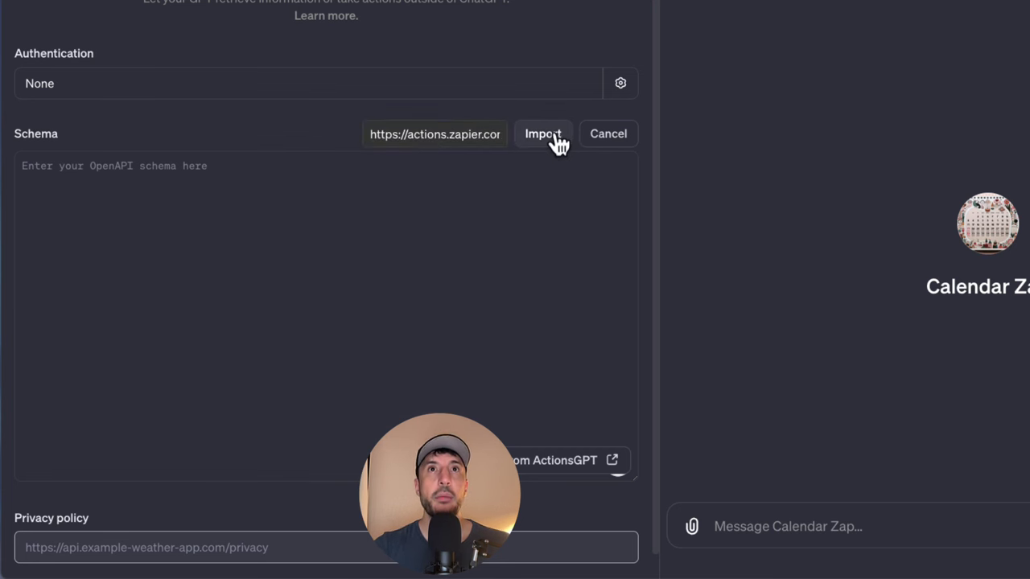
click(549, 137)
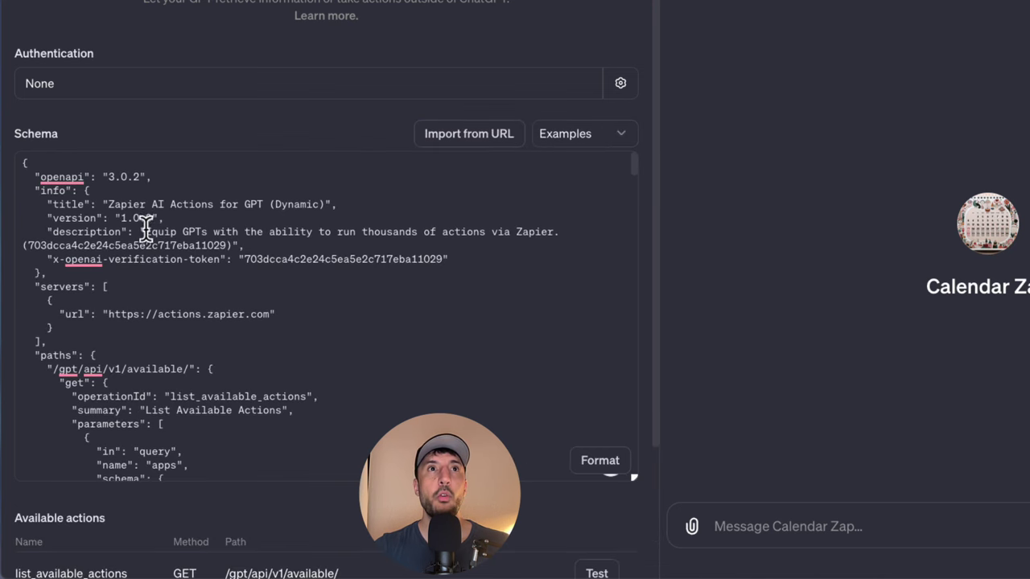
- Scroll through the imported schema to inspect its OAuth2 security scheme and RunResponse object
scroll(260, 276, down, 10)
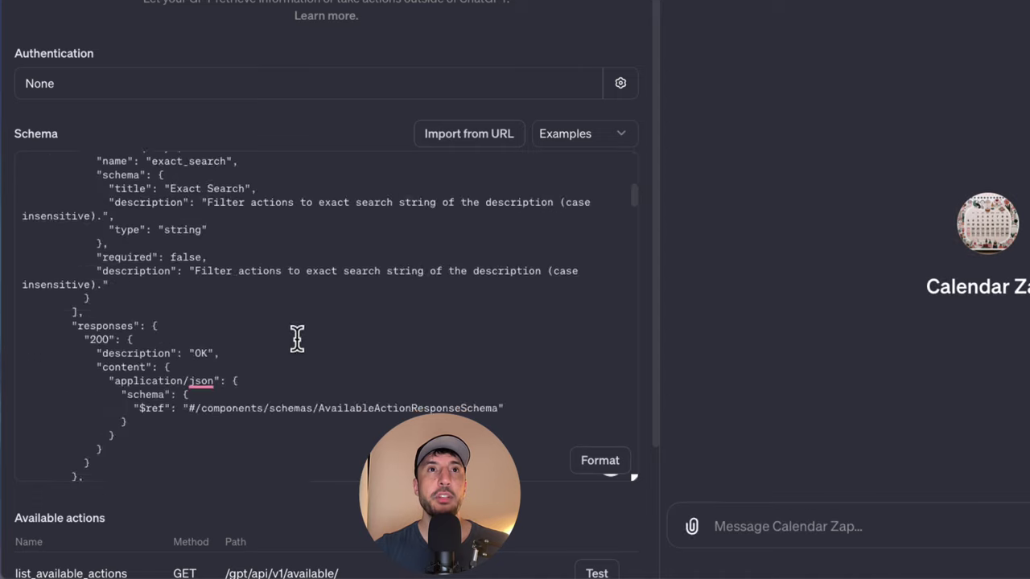
scroll(297, 338, down, 15)
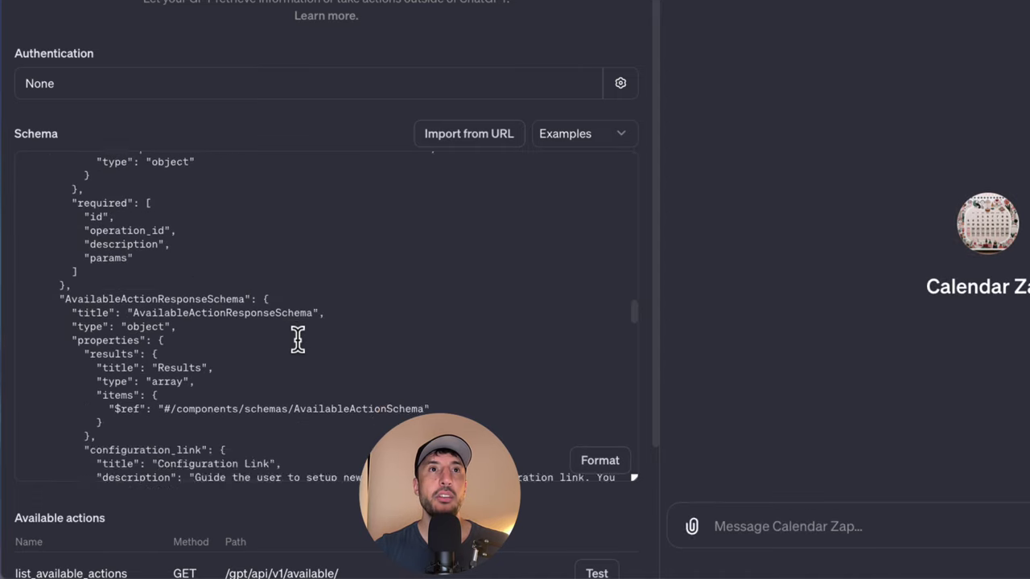
scroll(297, 339, down, 20)
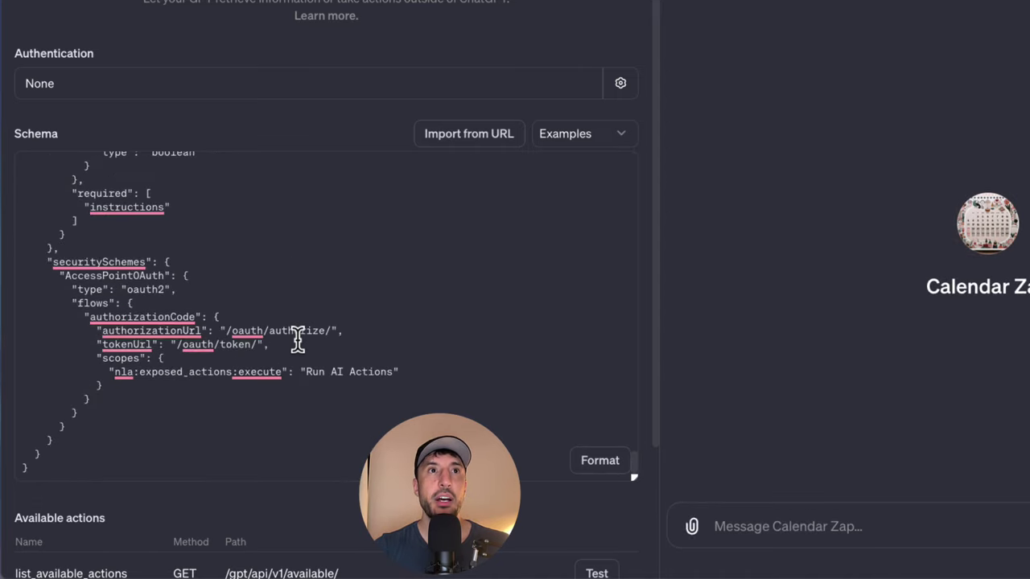
scroll(296, 339, up, 20)
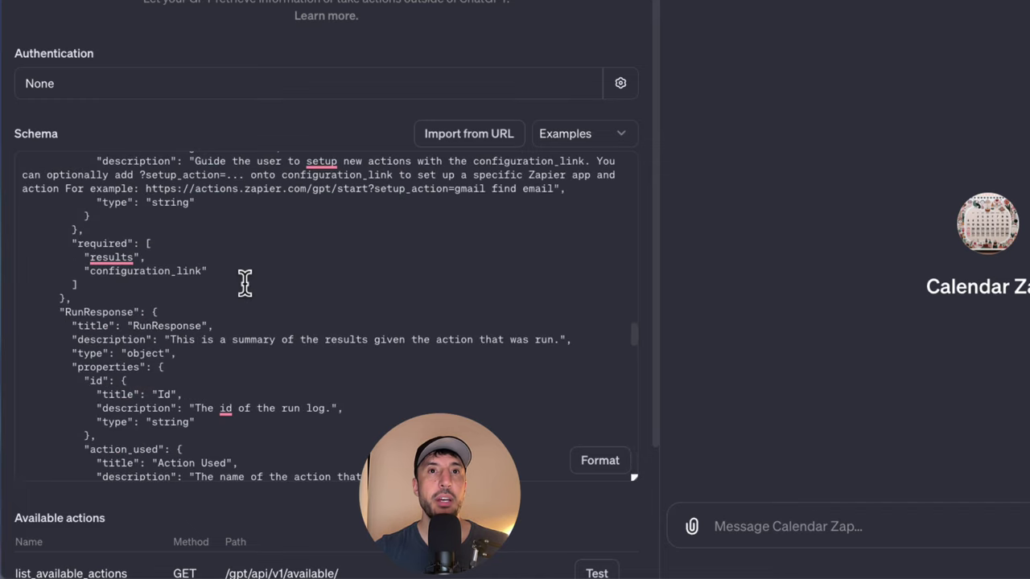
scroll(244, 281, up, 1)
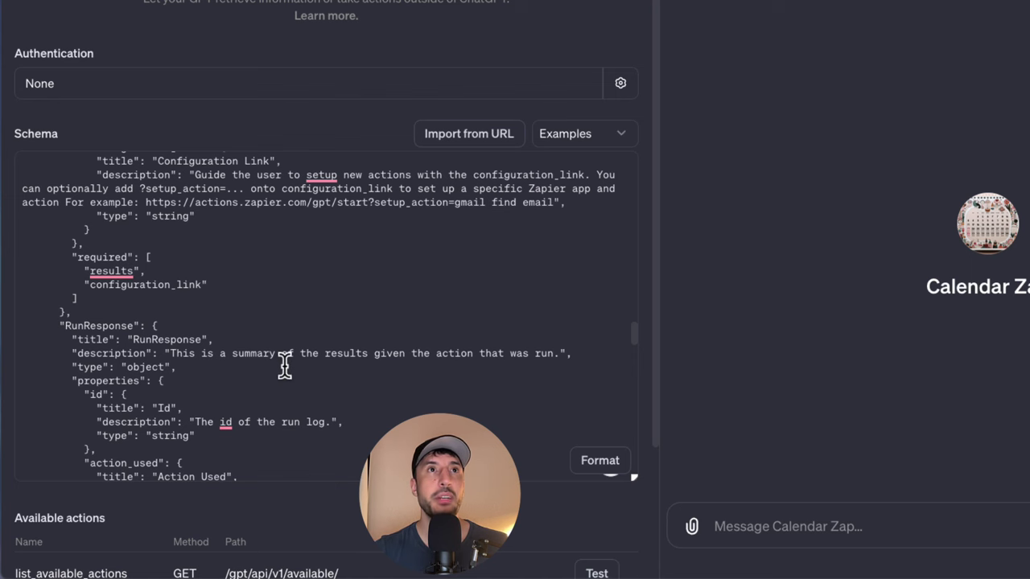
- Verify the actions.zapier.com action uses OAuth, then open Instructions in the enlarged editor
click(32, 137)
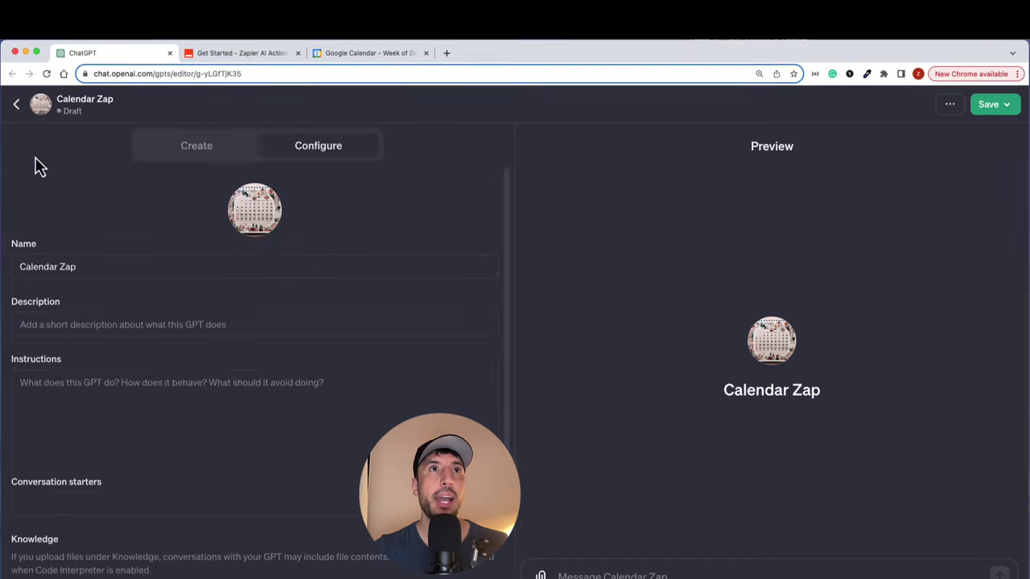
scroll(231, 394, down, 5)
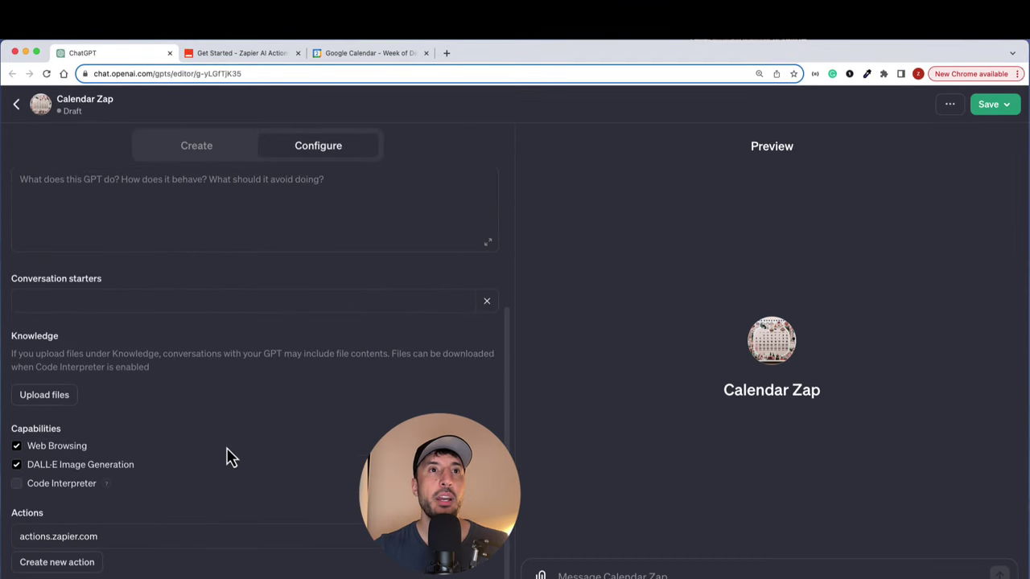
click(211, 537)
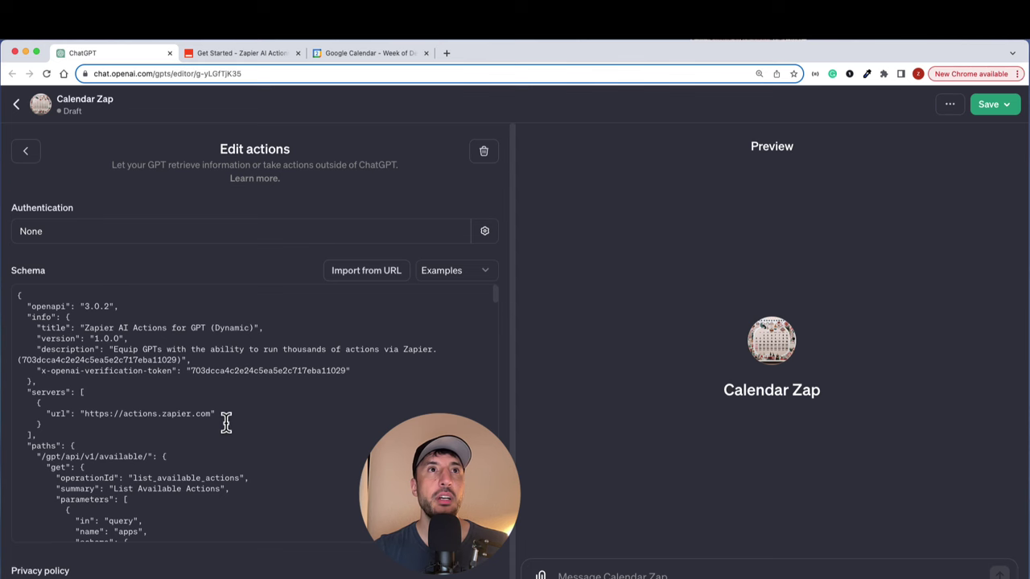
scroll(225, 422, down, 5)
scroll(225, 423, down, 5)
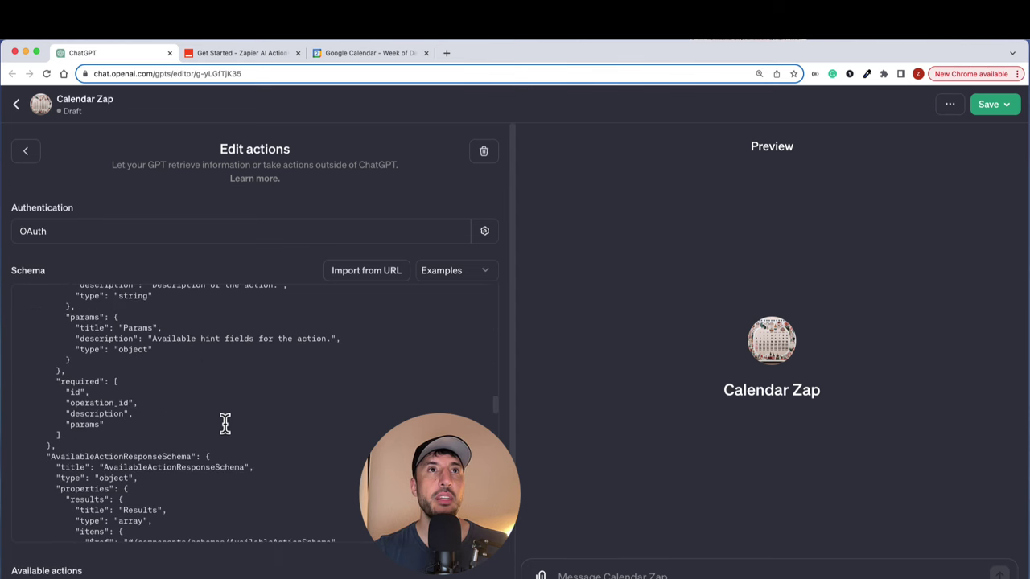
click(26, 153)
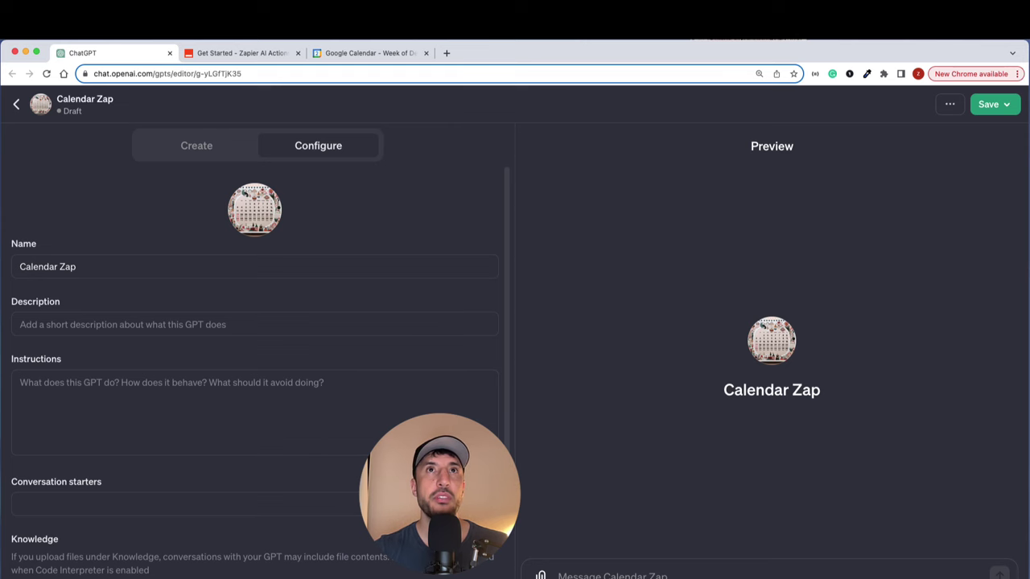
click(485, 442)
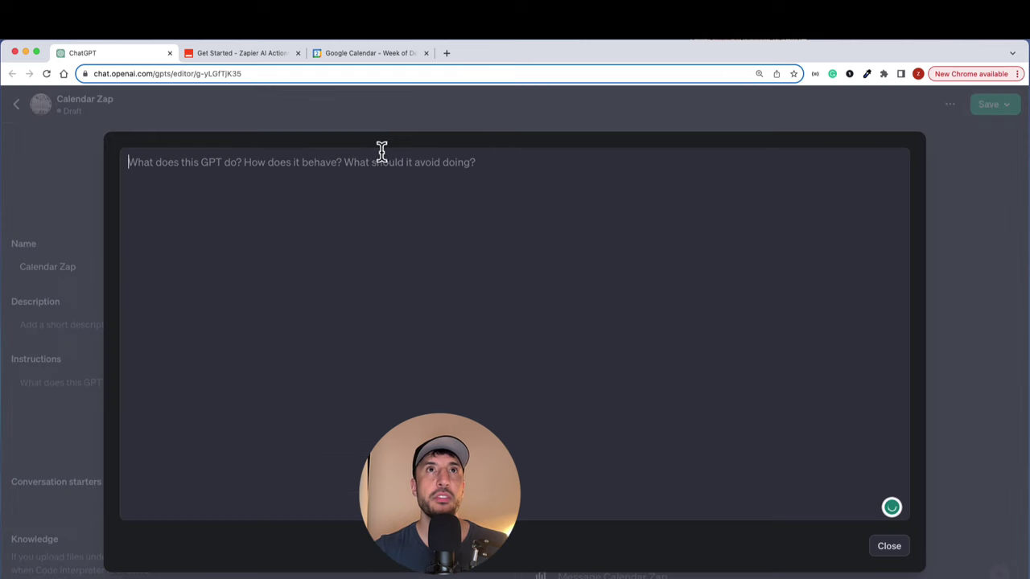
- Select Zapier's Instructions Template for AI Actions text and return to ChatGPT's Instructions editor
click(233, 53)
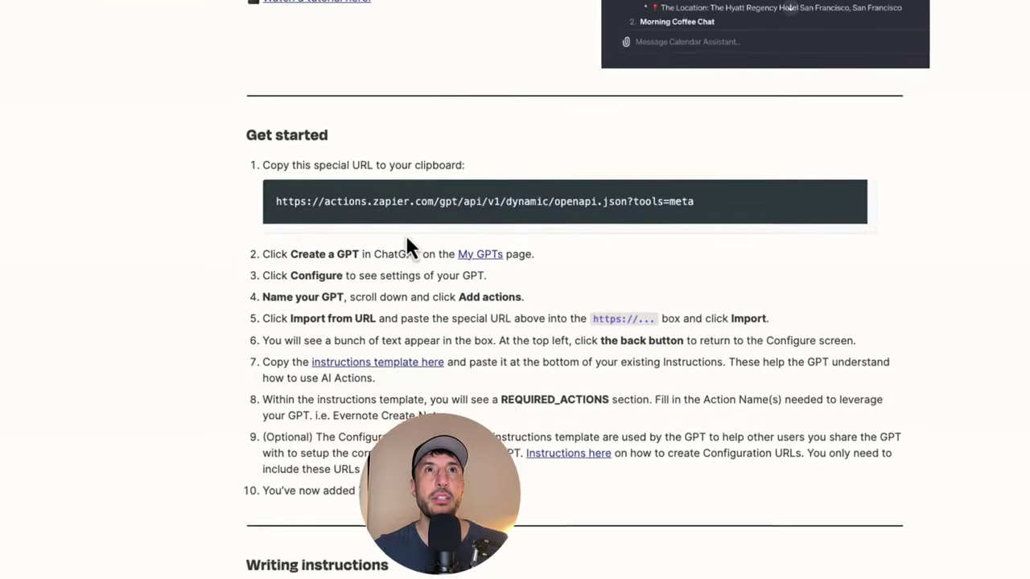
scroll(405, 234, up, 1)
scroll(409, 246, down, 2)
scroll(416, 326, down, 3)
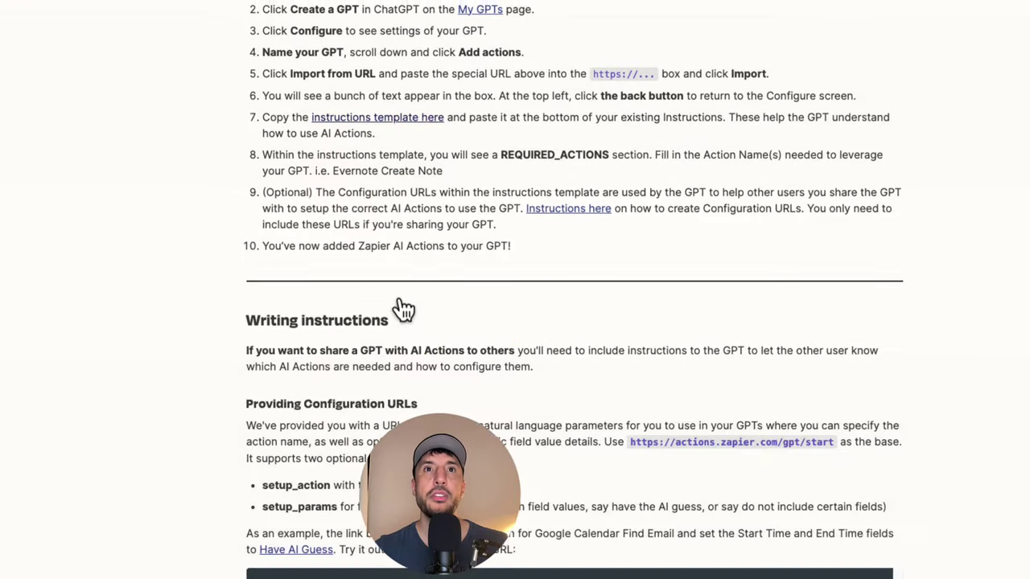
scroll(402, 309, down, 5)
scroll(397, 294, down, 3)
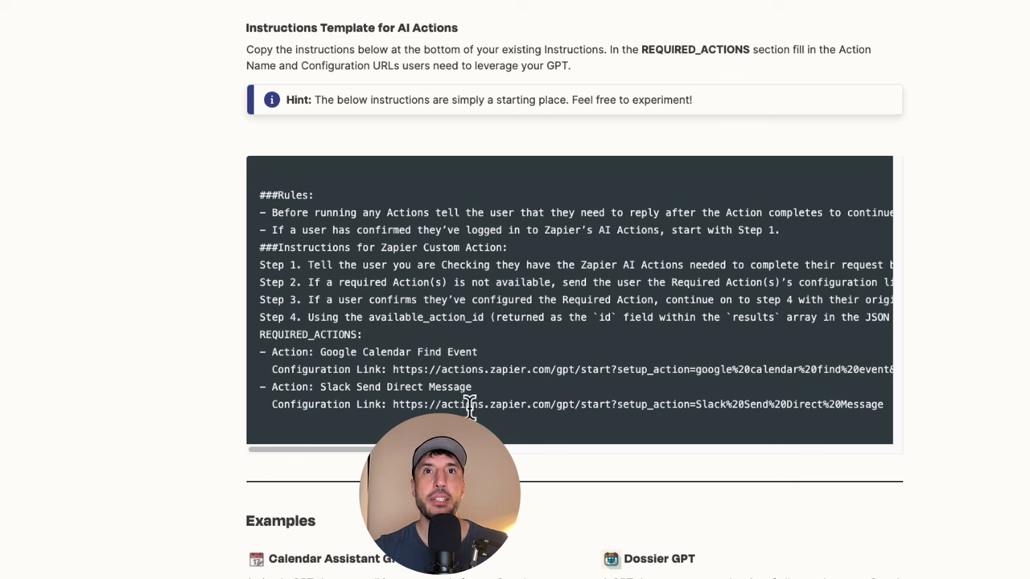
drag(490, 405, 278, 195)
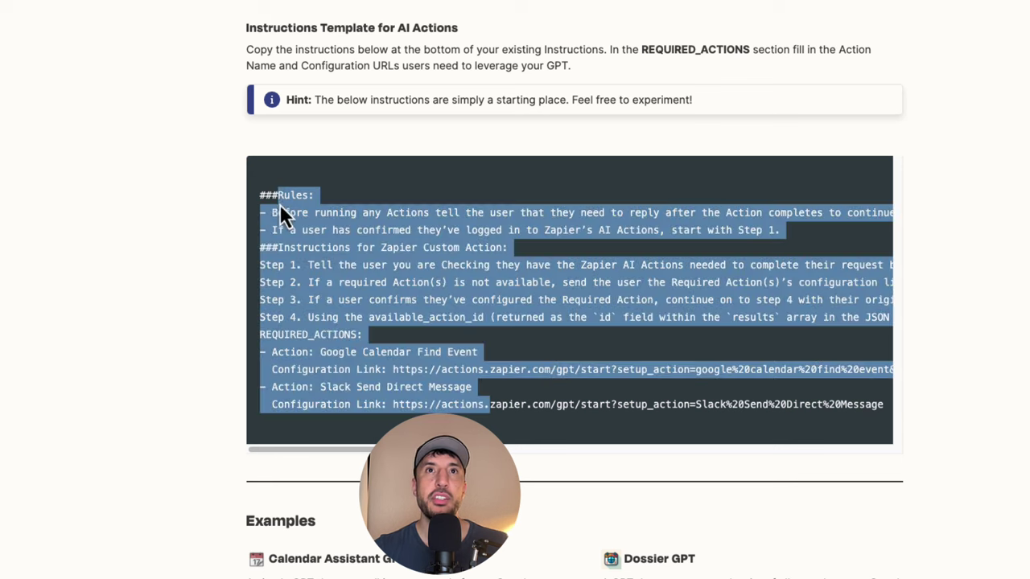
triple_click(356, 281)
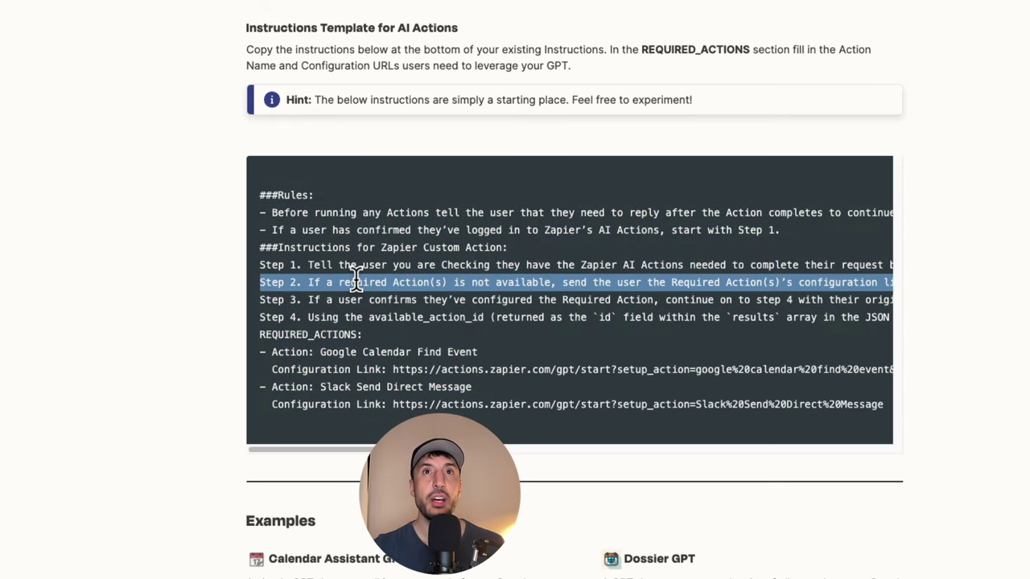
double_click(357, 281)
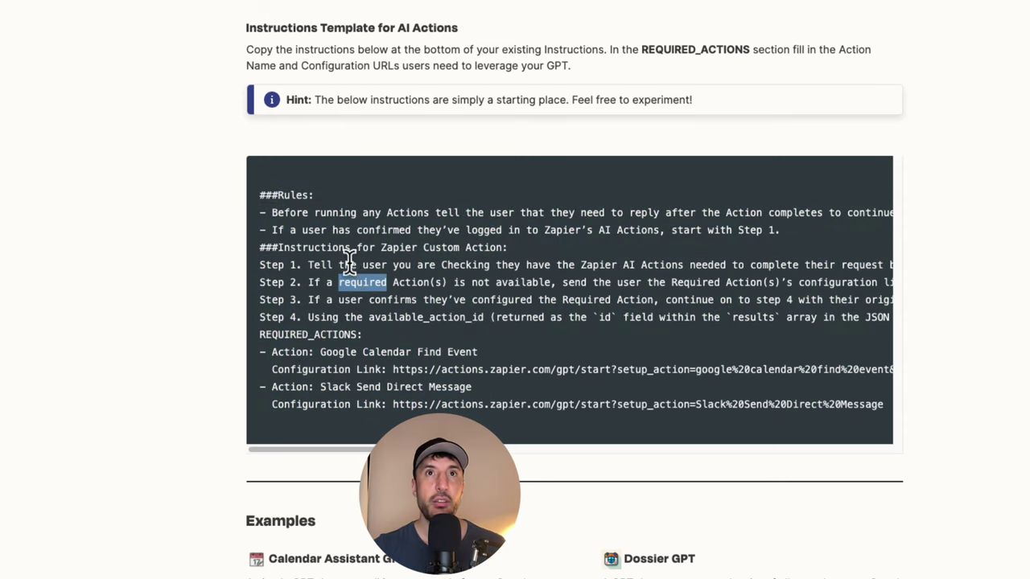
click(108, 13)
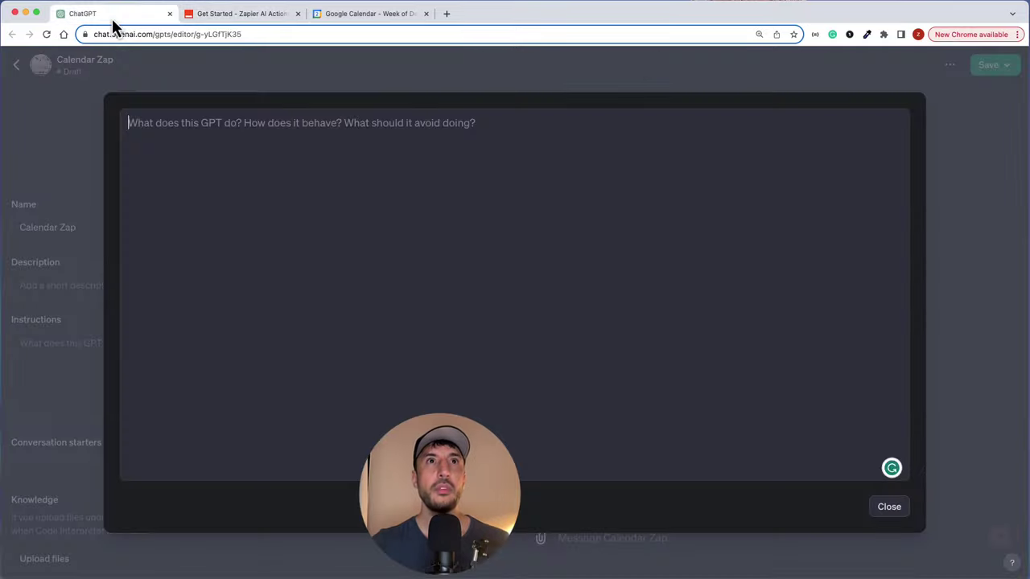
- Paste the Zapier template into Instructions with blank lines after Rules and before REQUIRED_ACTIONS
right_click(288, 159)
click(325, 233)
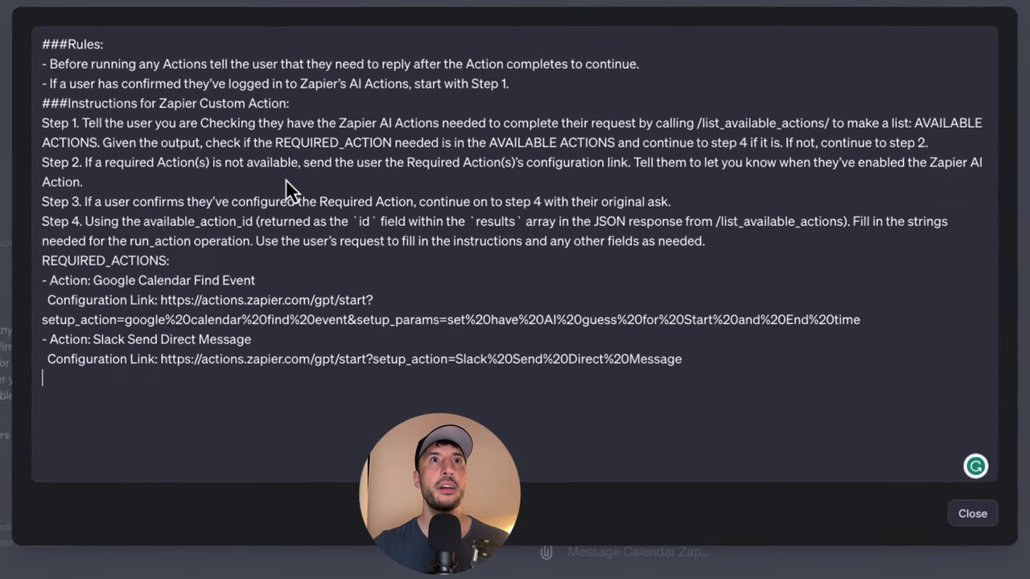
click(544, 83)
key(Return)
key(Return)
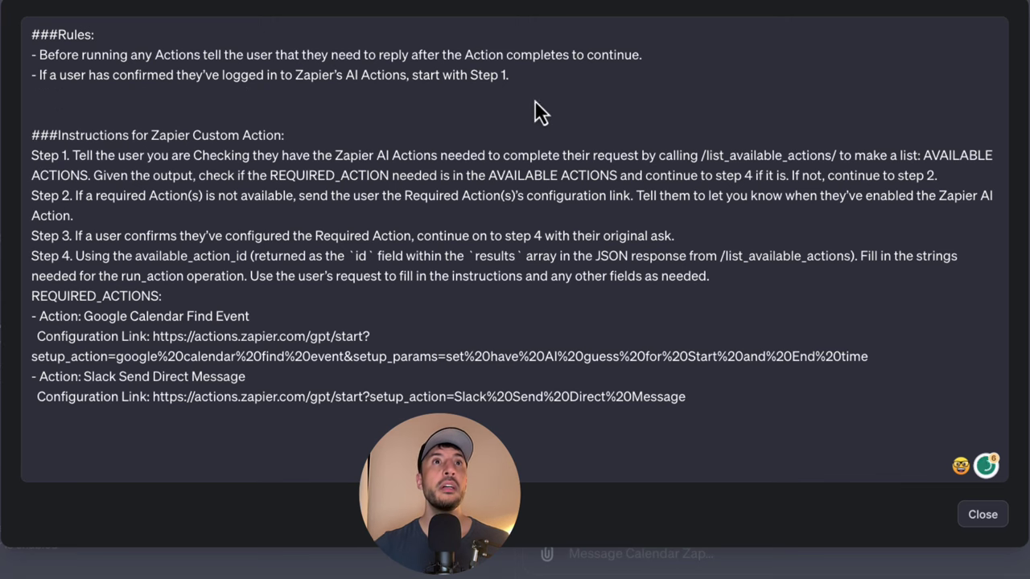
click(684, 282)
key(Return)
key(Return)
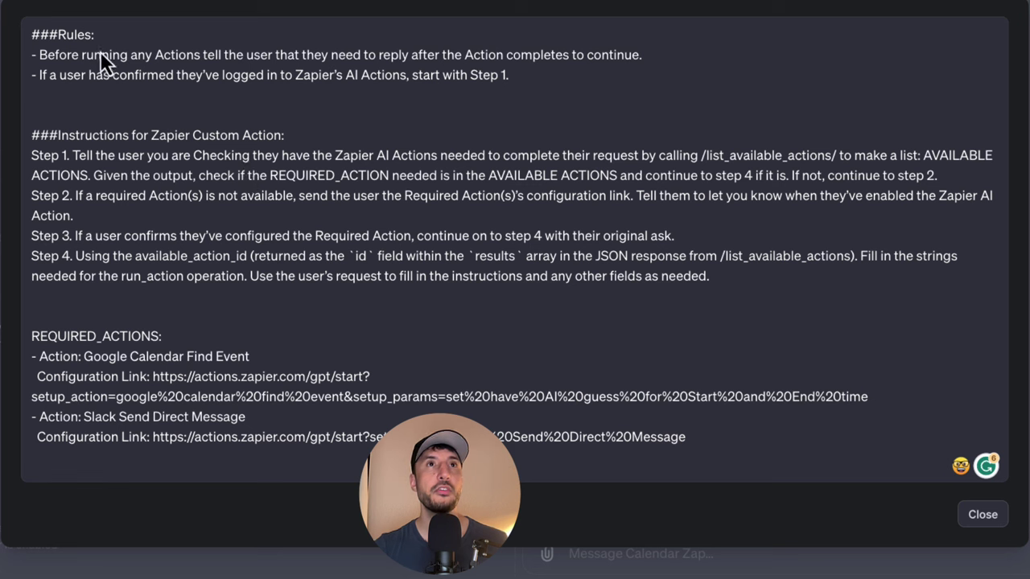
drag(32, 53, 367, 120)
click(58, 96)
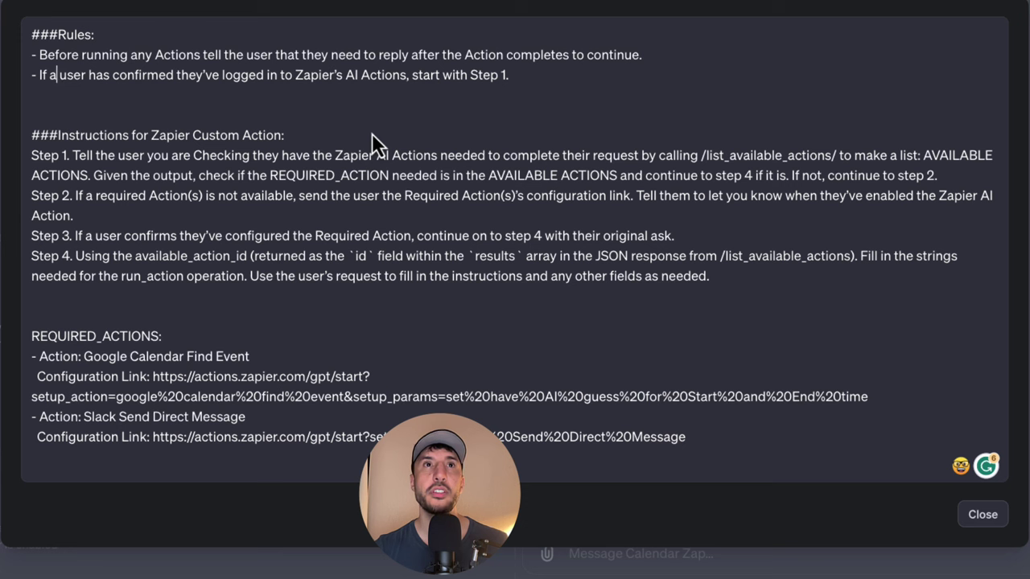
click(57, 75)
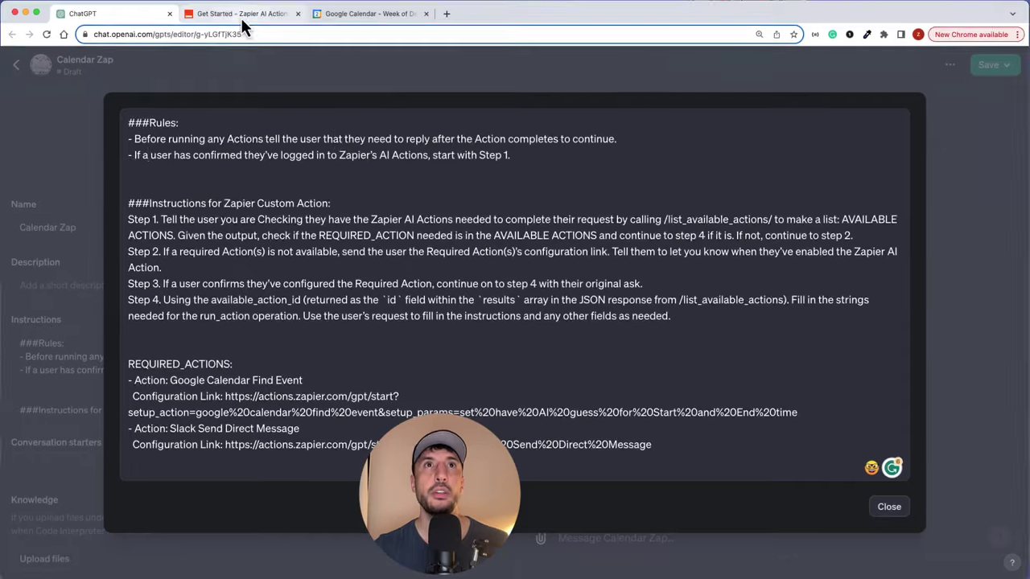
- Return to the Zapier AI Actions docs page and highlight its page title
click(242, 18)
click(322, 172)
scroll(323, 168, up, 15)
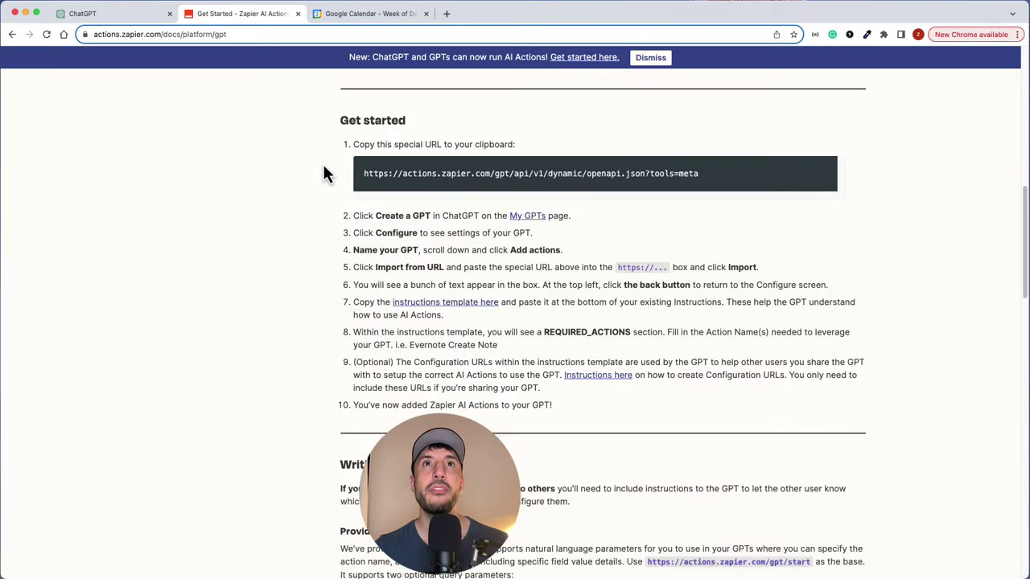
scroll(323, 167, up, 2)
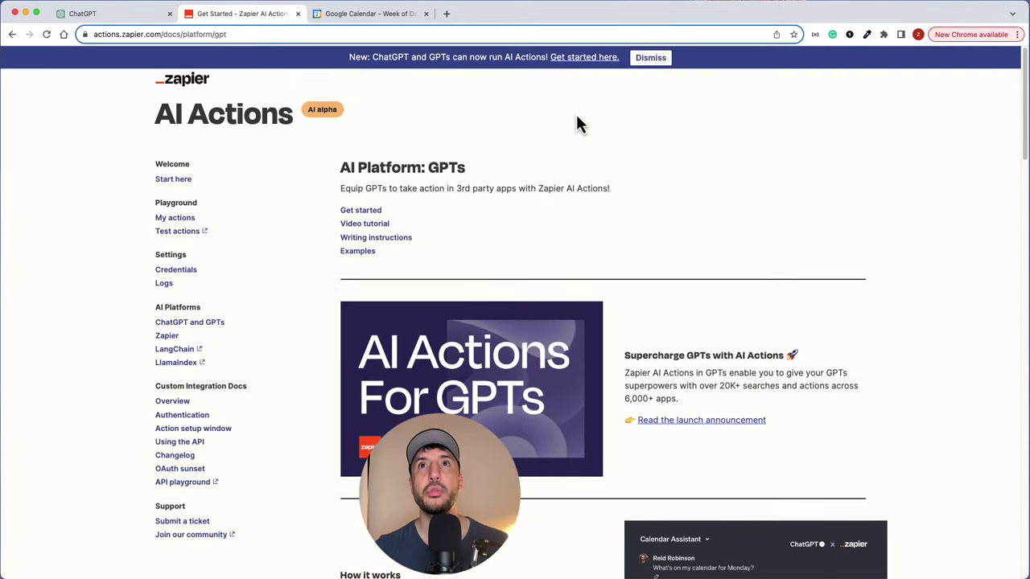
triple_click(193, 113)
click(120, 12)
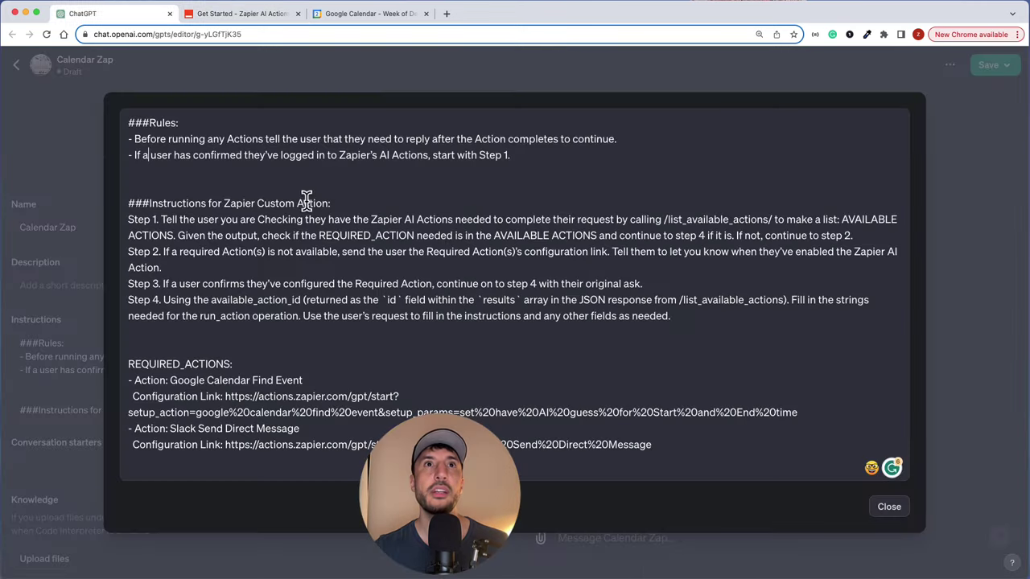
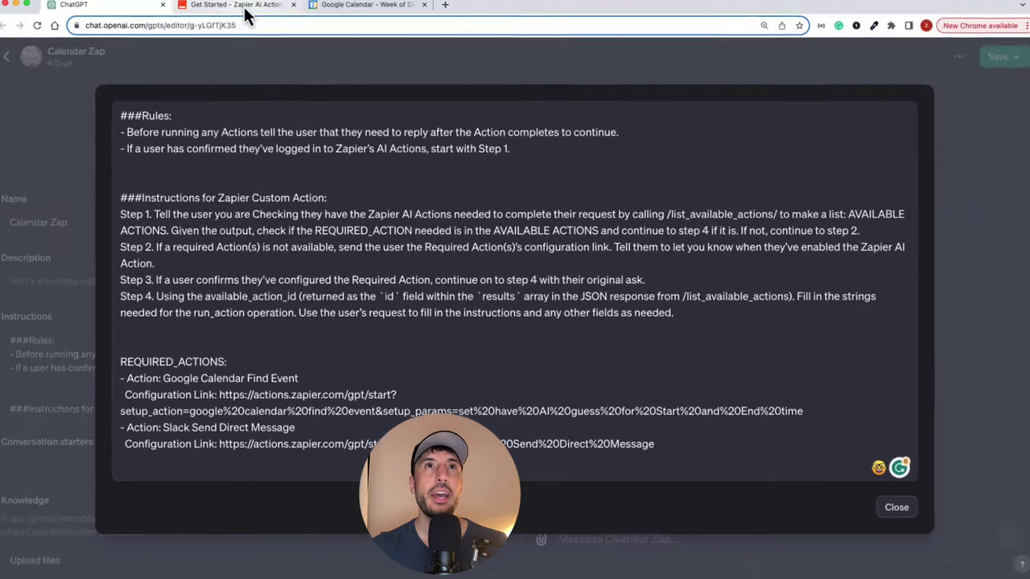
- Open the empty GPT action management window from Zapier's My actions and widen it
click(247, 20)
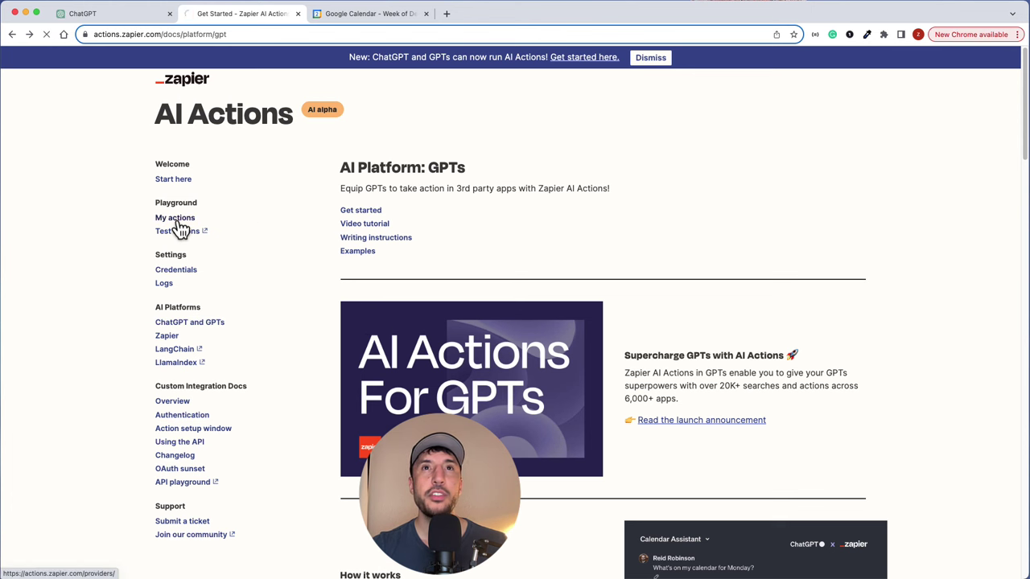
click(647, 232)
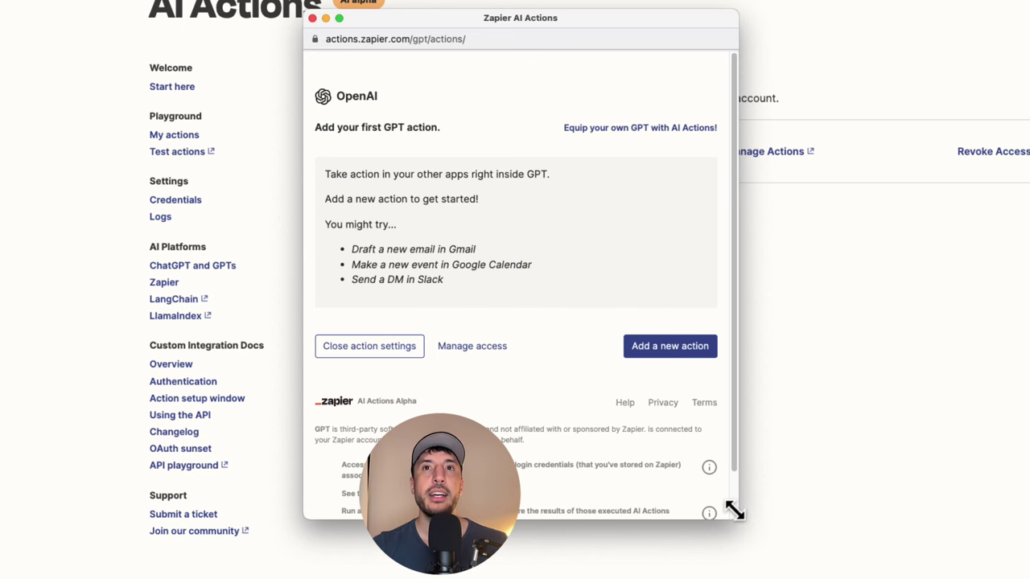
drag(734, 510, 938, 498)
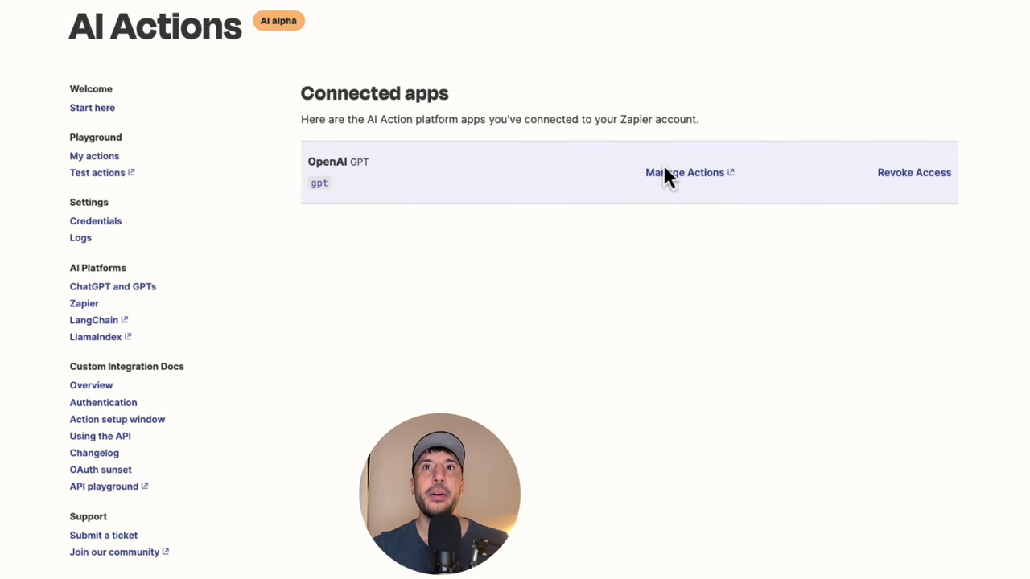
click(664, 170)
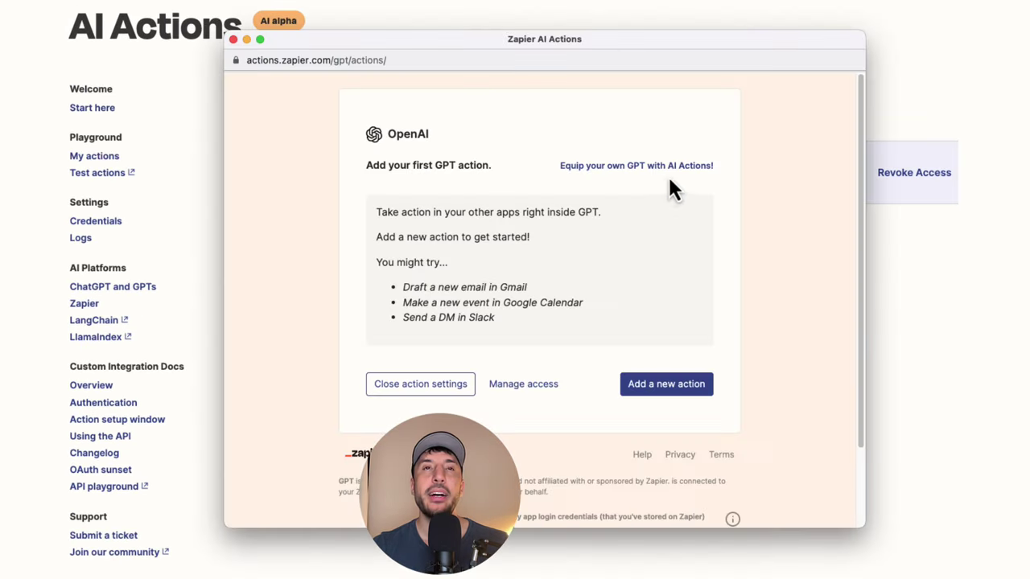
- Add a new GPT action by searching 'google calendar' and choosing Google Calendar: Quick Add Event
click(666, 384)
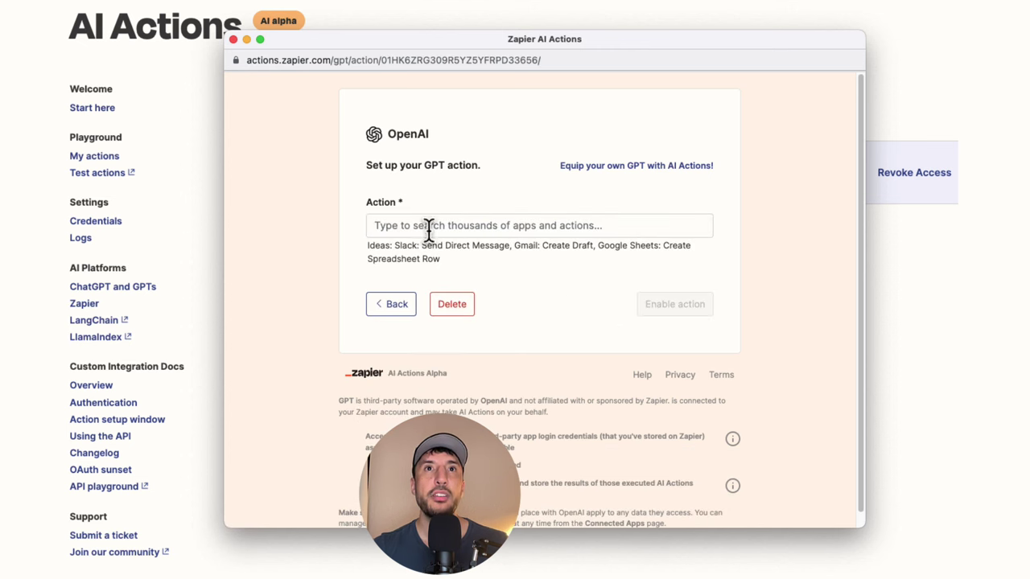
click(431, 221)
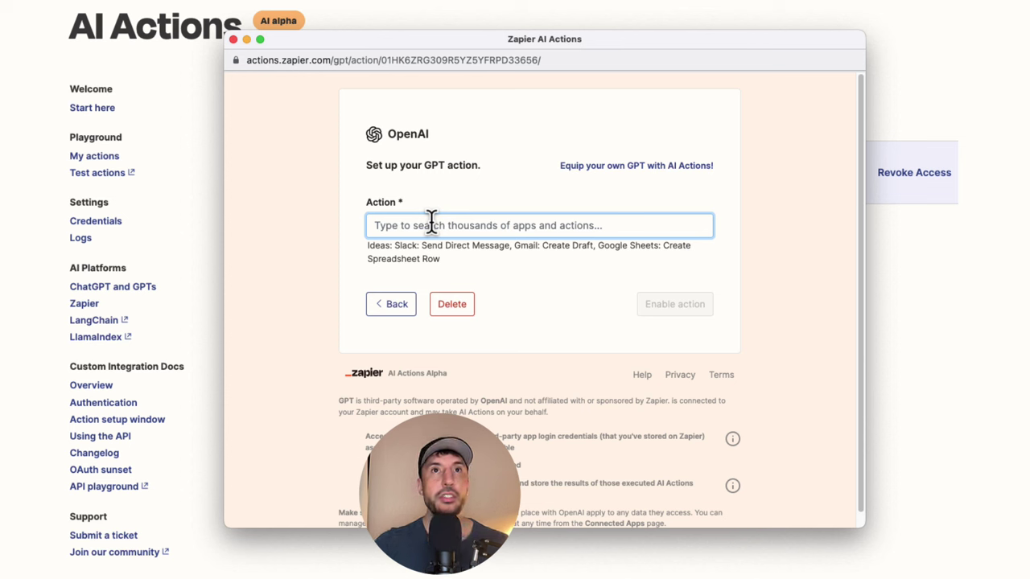
text(g)
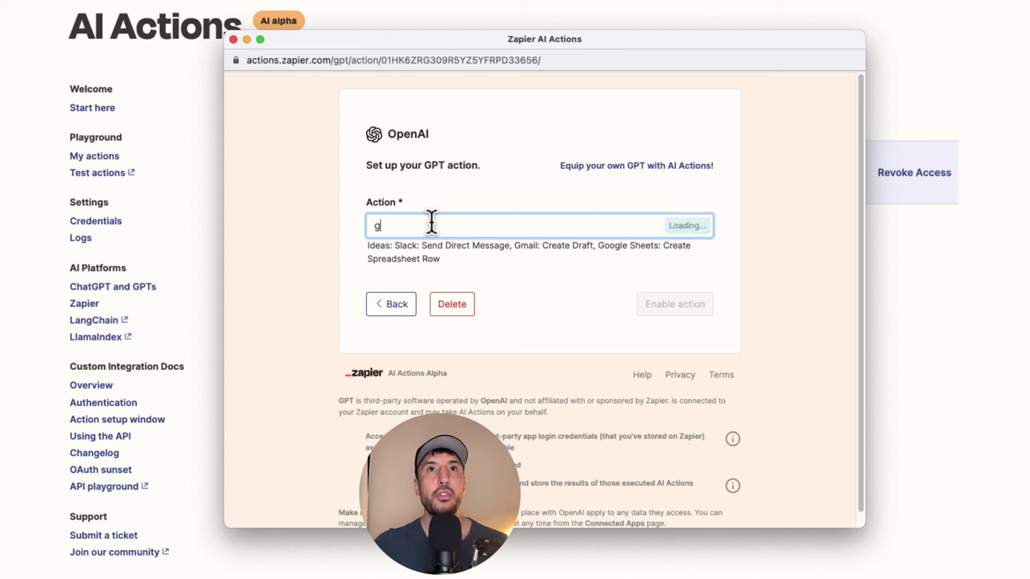
text(oogle calendar)
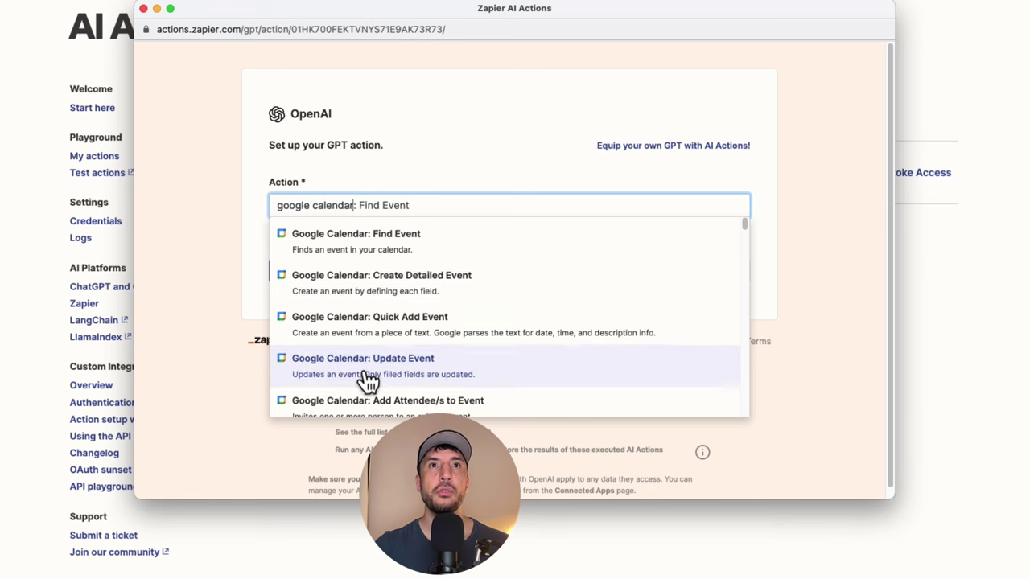
scroll(367, 378, down, 3)
scroll(394, 298, up, 3)
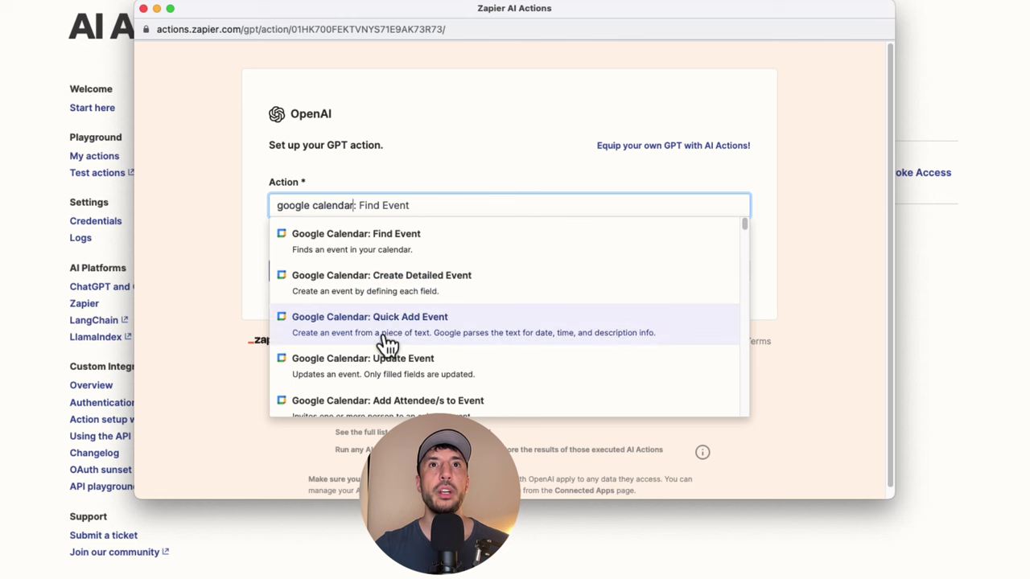
scroll(385, 345, down, 1)
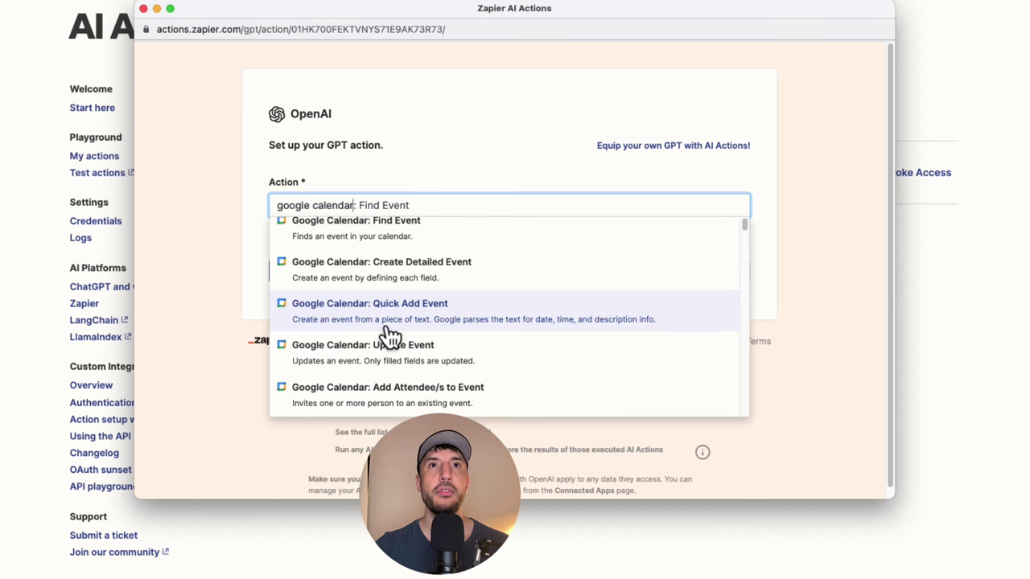
click(460, 324)
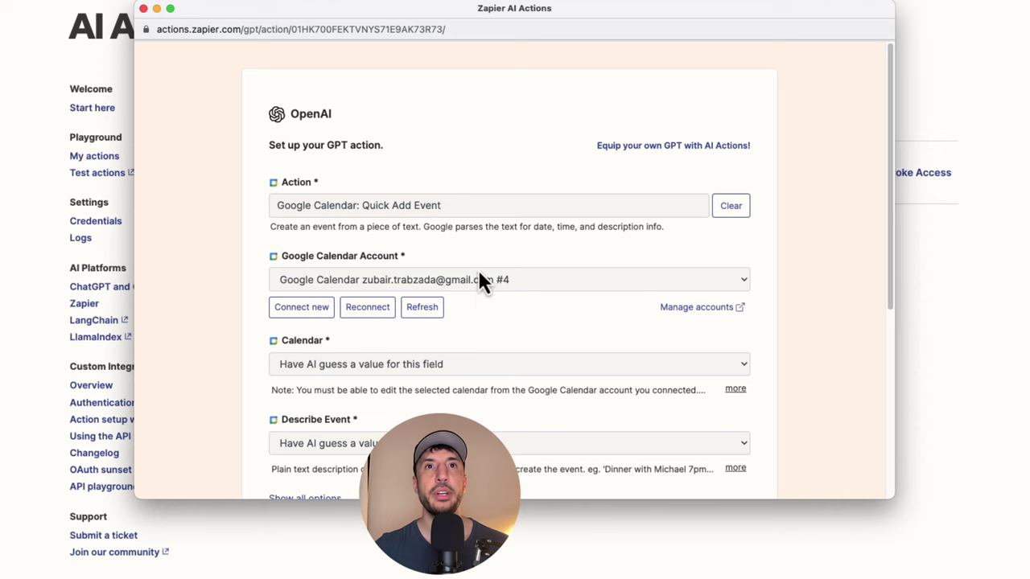
- Set the Calendar field to a specific value: the Family calendar
scroll(477, 274, down, 2)
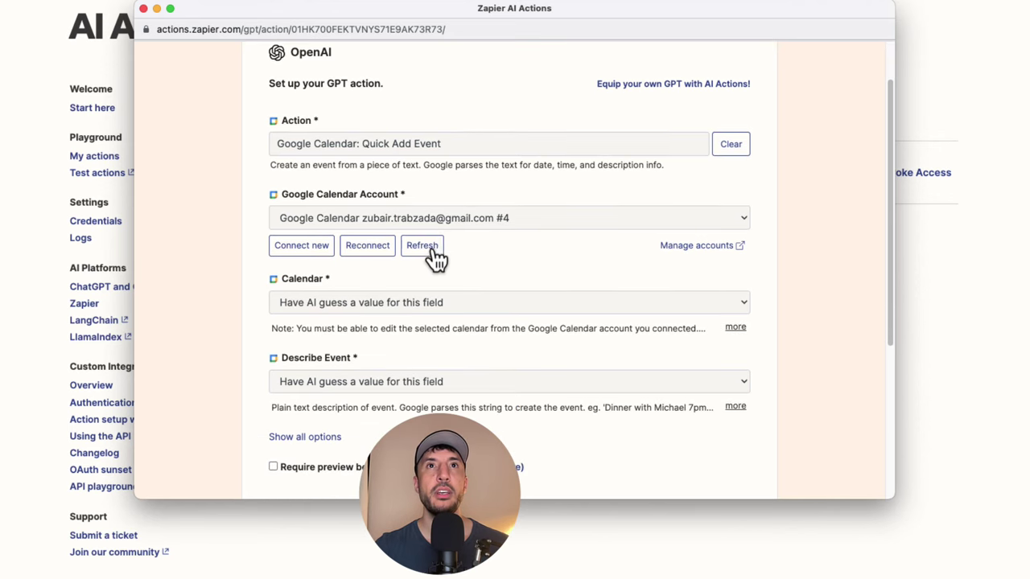
scroll(443, 251, down, 1)
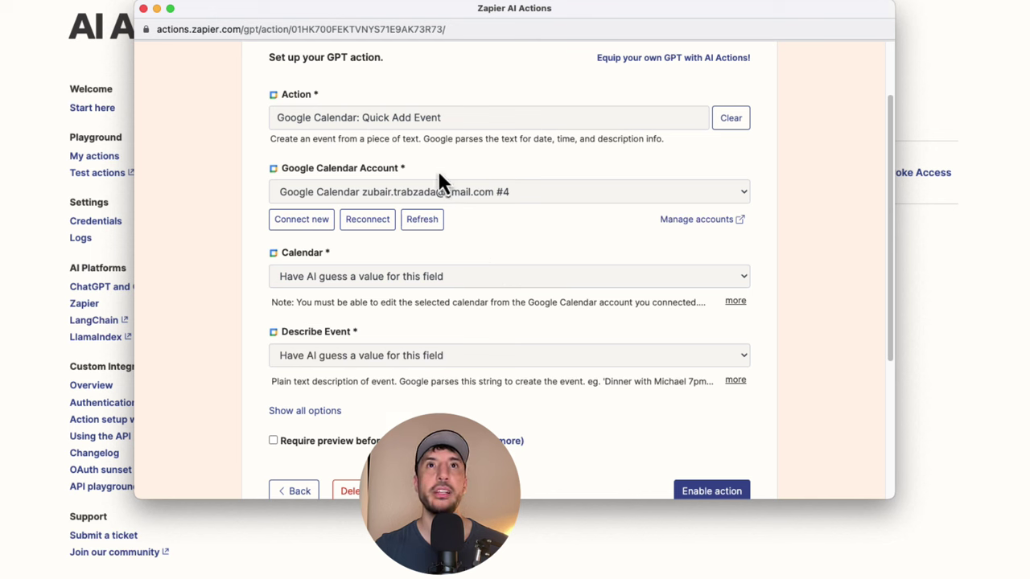
scroll(525, 211, down, 5)
scroll(525, 210, up, 3)
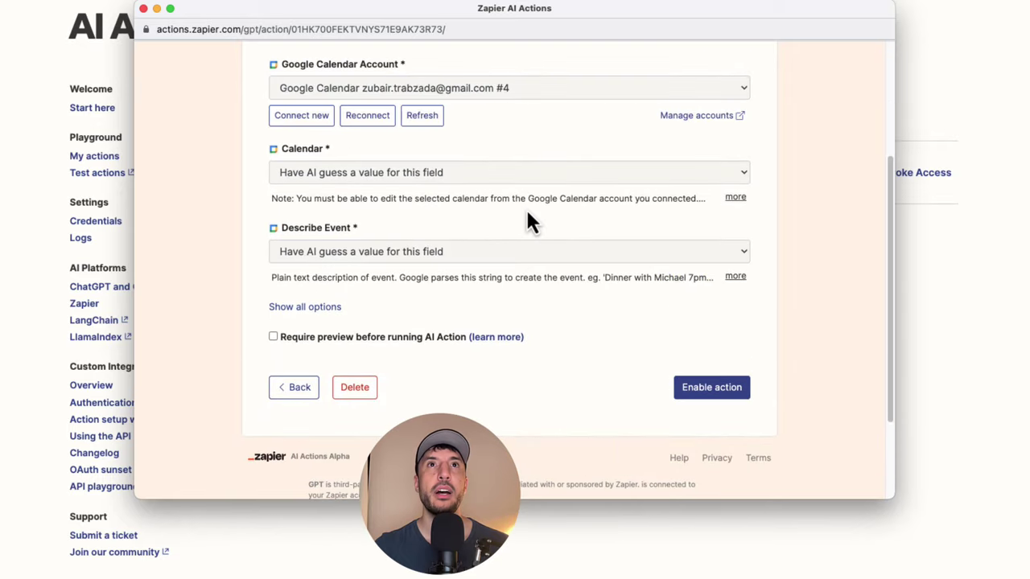
click(452, 193)
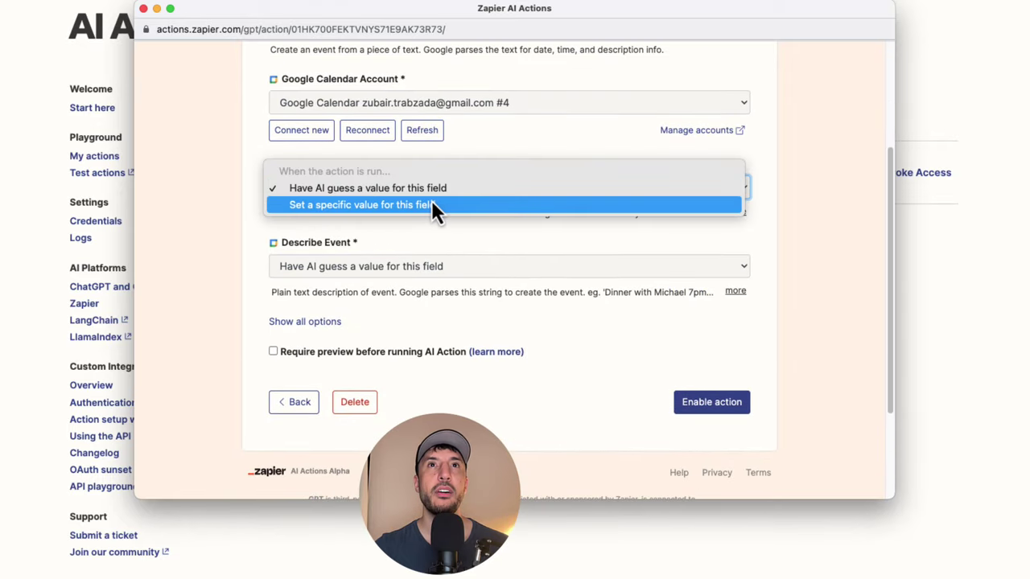
click(432, 204)
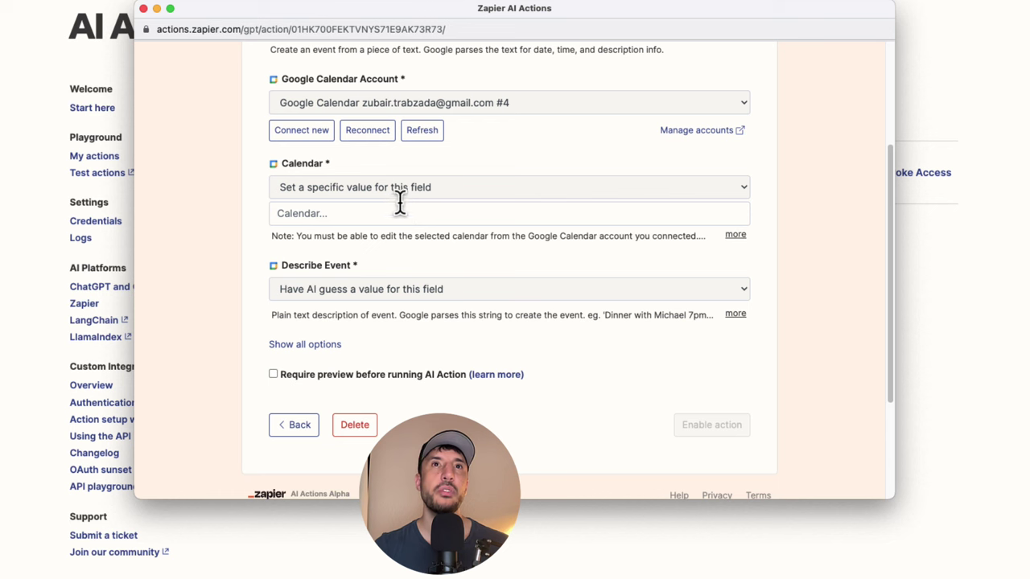
click(455, 214)
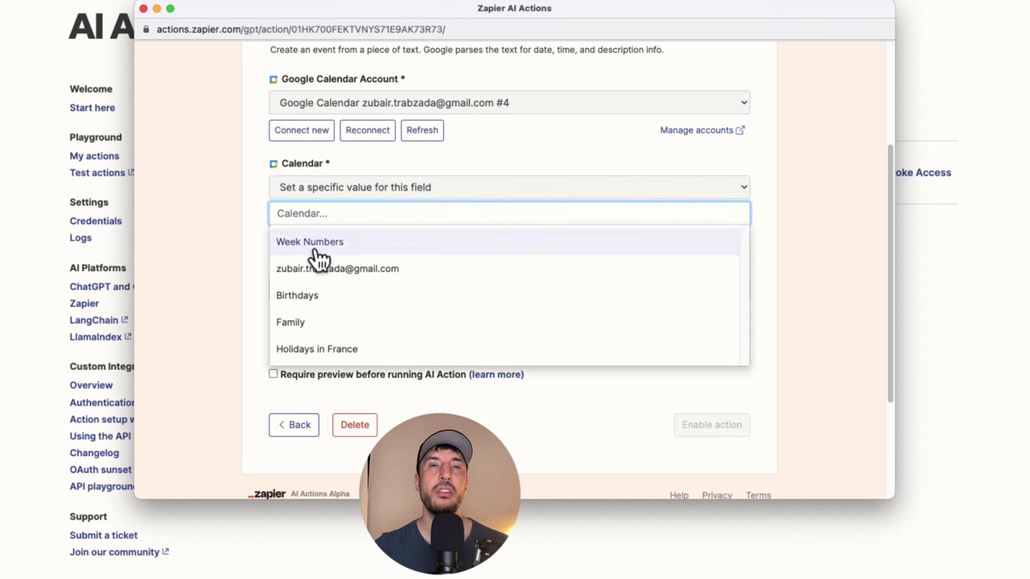
click(318, 325)
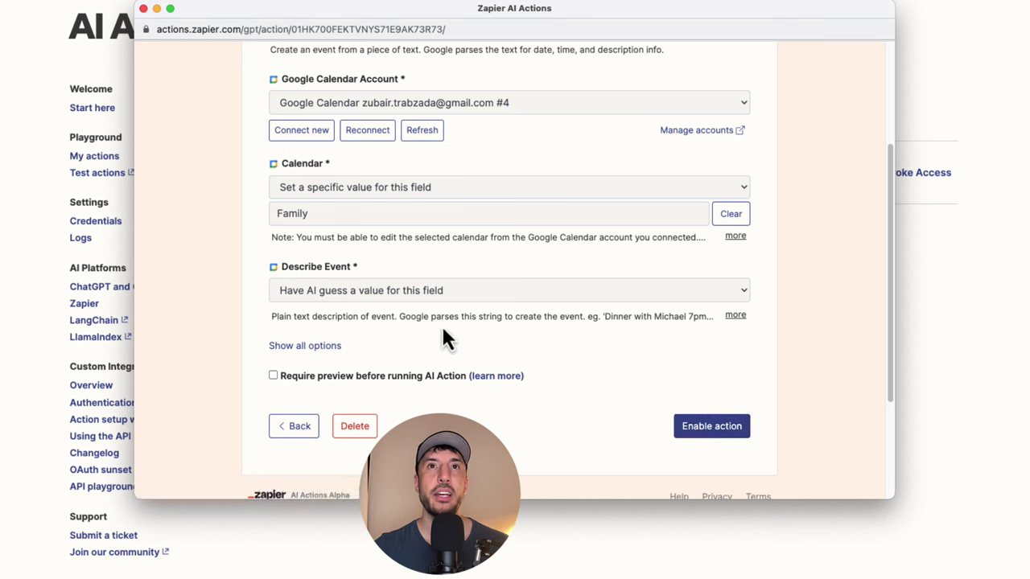
- Enable the Quick Add Event action, close the settings window and return to the GPT editor
click(702, 433)
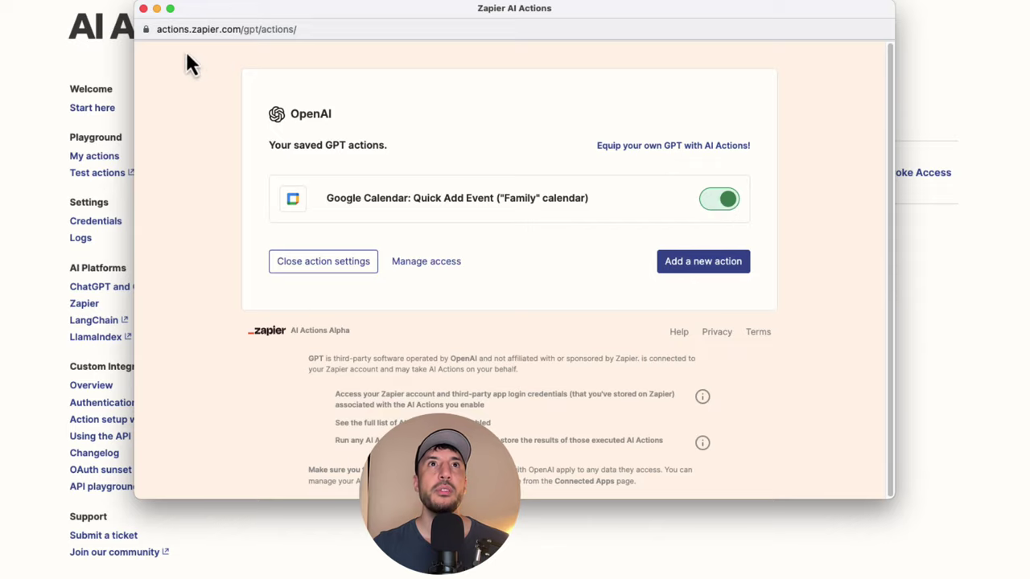
click(144, 9)
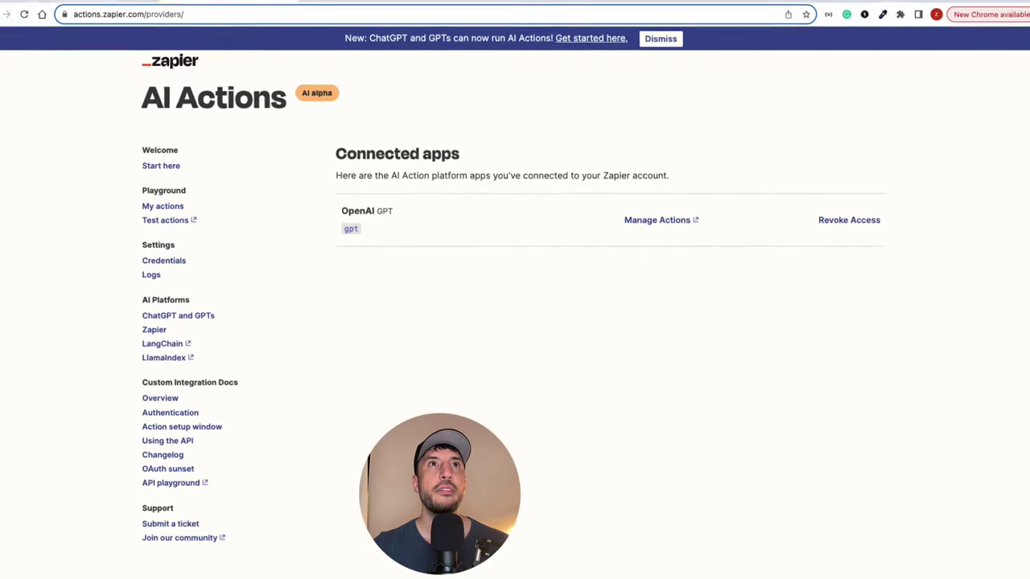
click(110, 18)
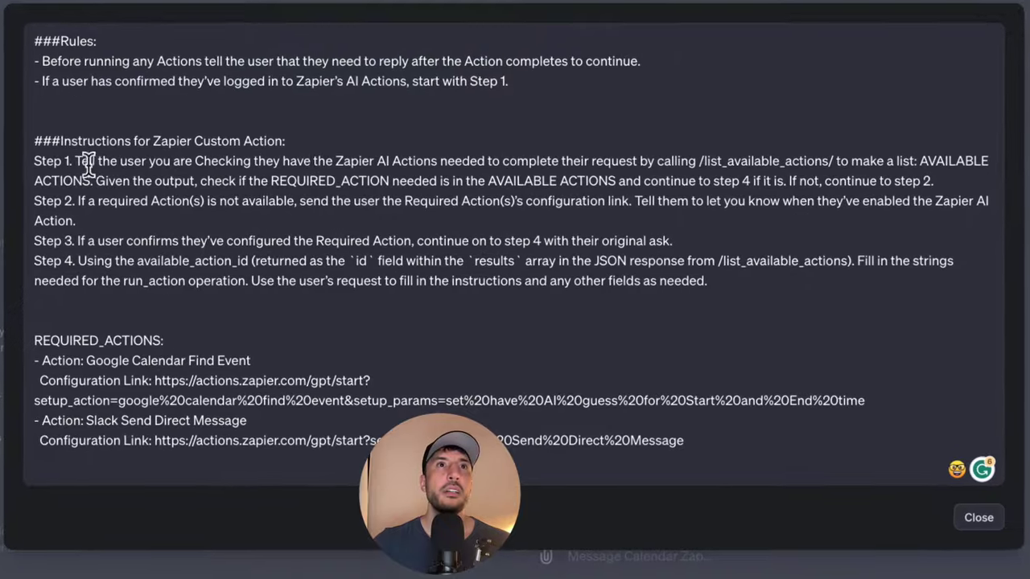
- Read through the Zapier steps and select the Find Event and Slack Send Direct Message configuration links
drag(103, 187, 357, 207)
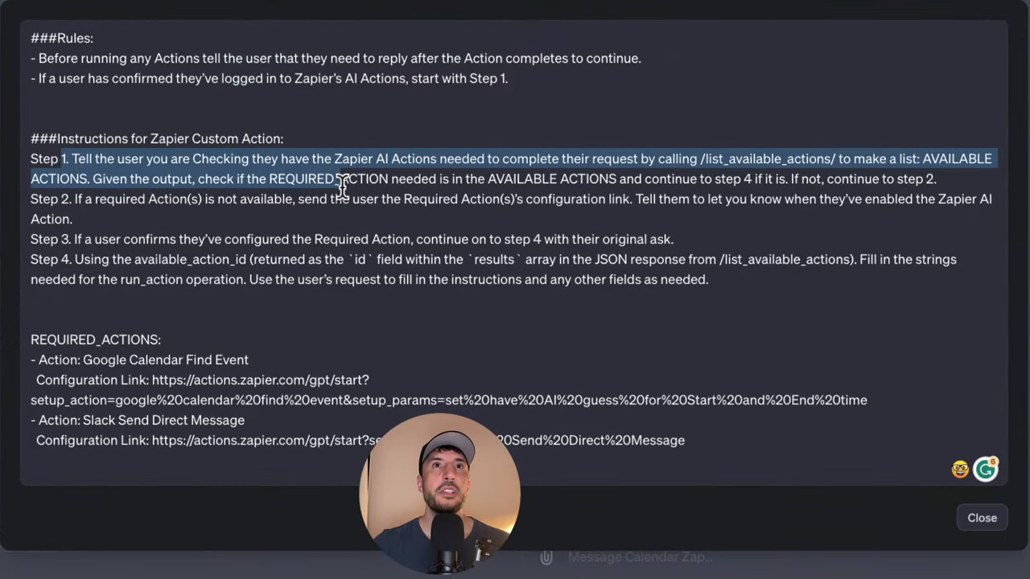
click(339, 181)
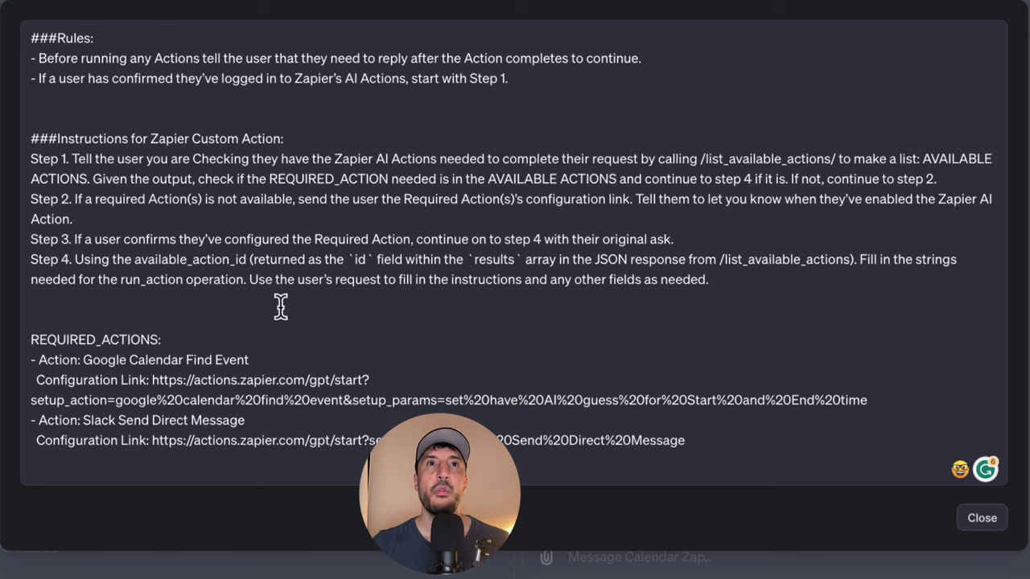
drag(182, 124, 225, 221)
click(223, 292)
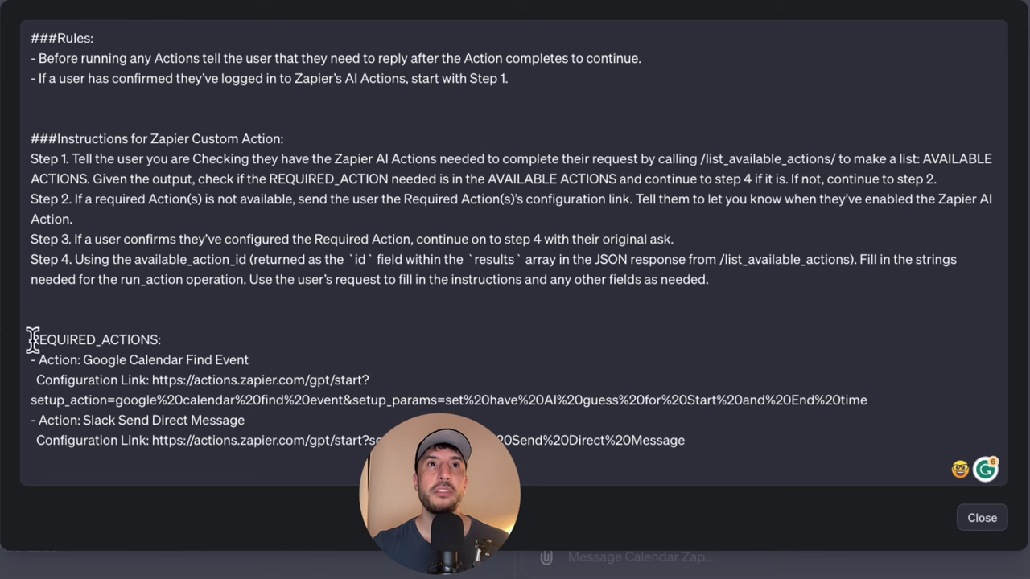
drag(29, 340, 198, 349)
click(247, 350)
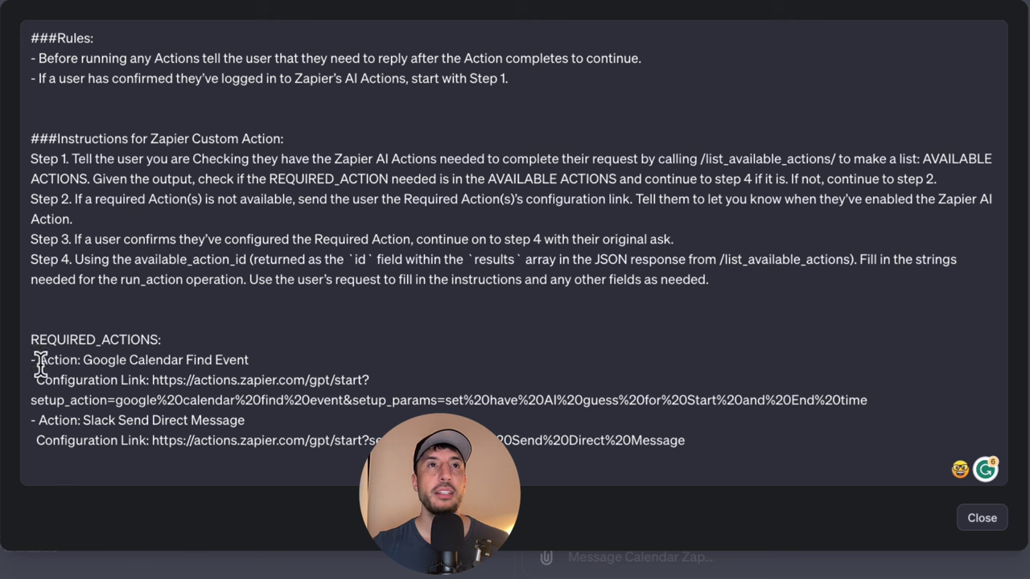
drag(733, 450, 32, 377)
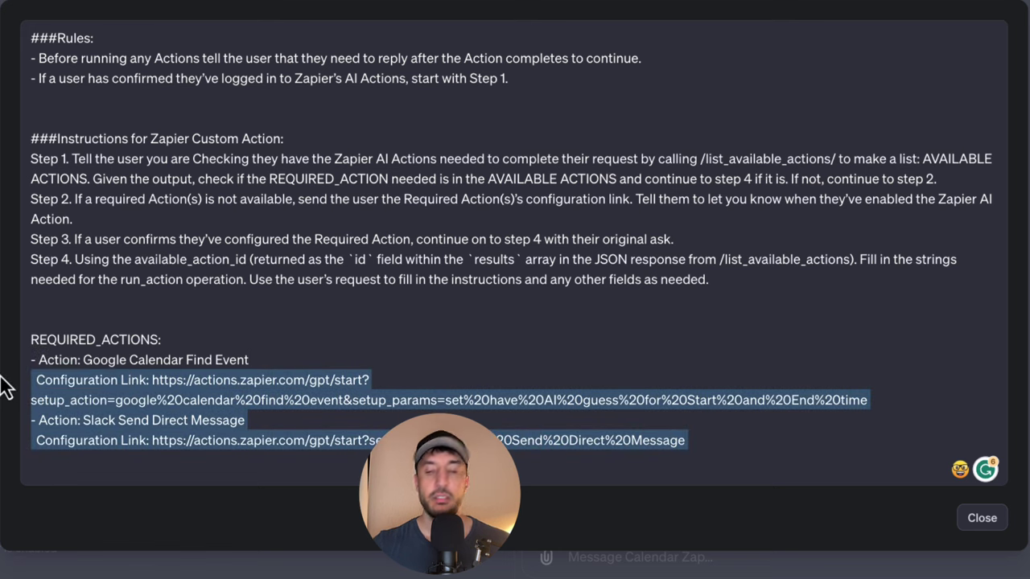
- Delete the old links, list Google Calendar Quick Add Event, and paste emoji confirmation and example agenda text
key(BackSpace)
key(BackSpace)
key(BackSpace)
key(BackSpace)
key(BackSpace)
key(BackSpace)
key(BackSpace)
key(BackSpace)
key(BackSpace)
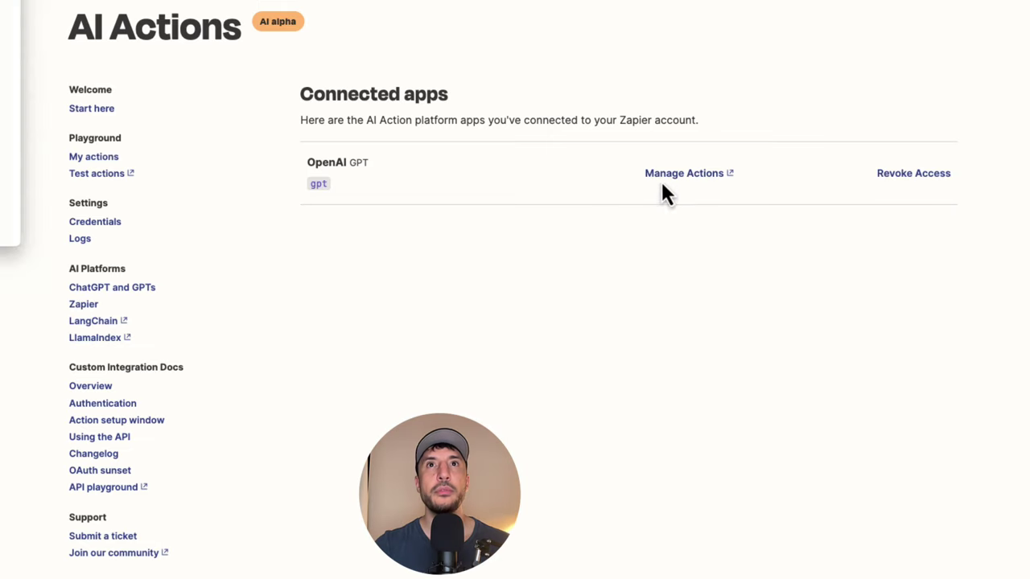
click(660, 175)
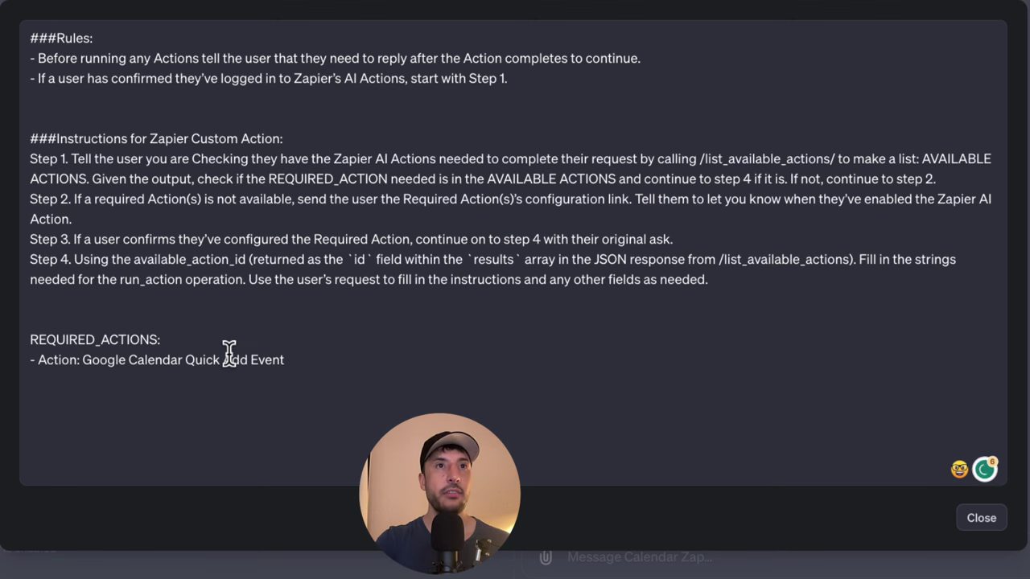
key(super+v)
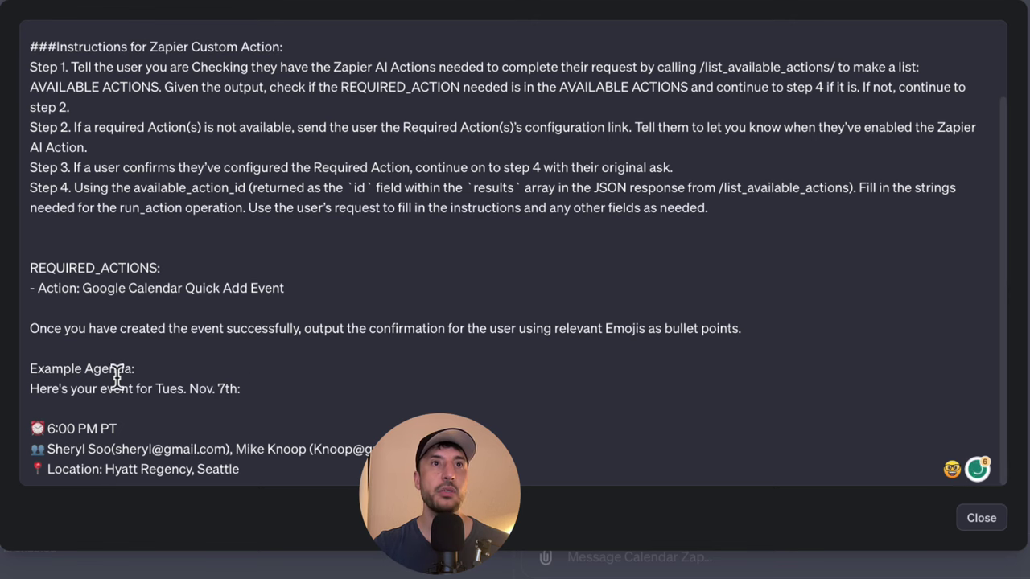
- Review the example agenda's time and attendee lines, then close the expanded instructions view
drag(45, 373, 203, 376)
click(203, 377)
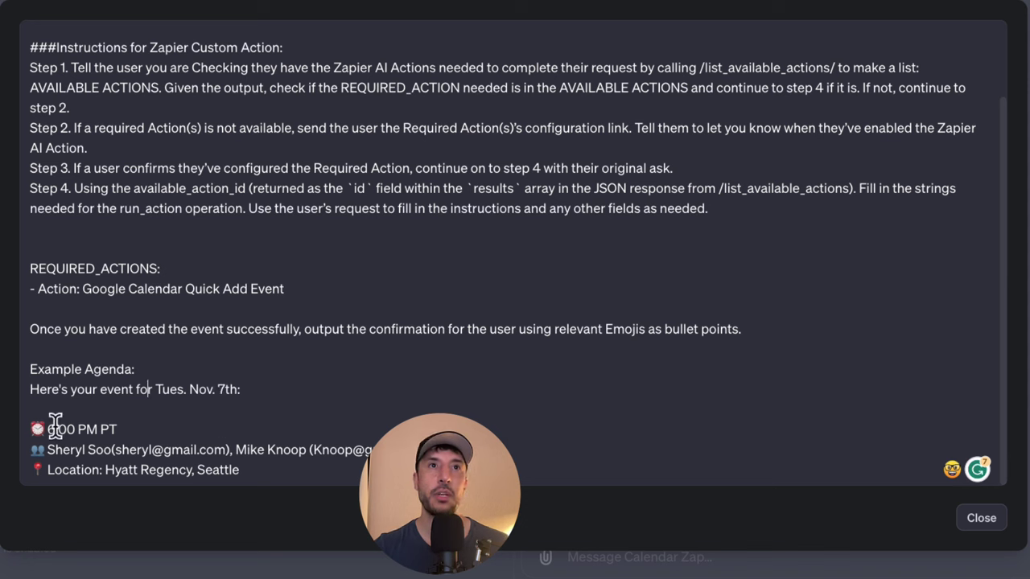
drag(33, 425, 827, 469)
click(227, 449)
triple_click(188, 451)
click(977, 522)
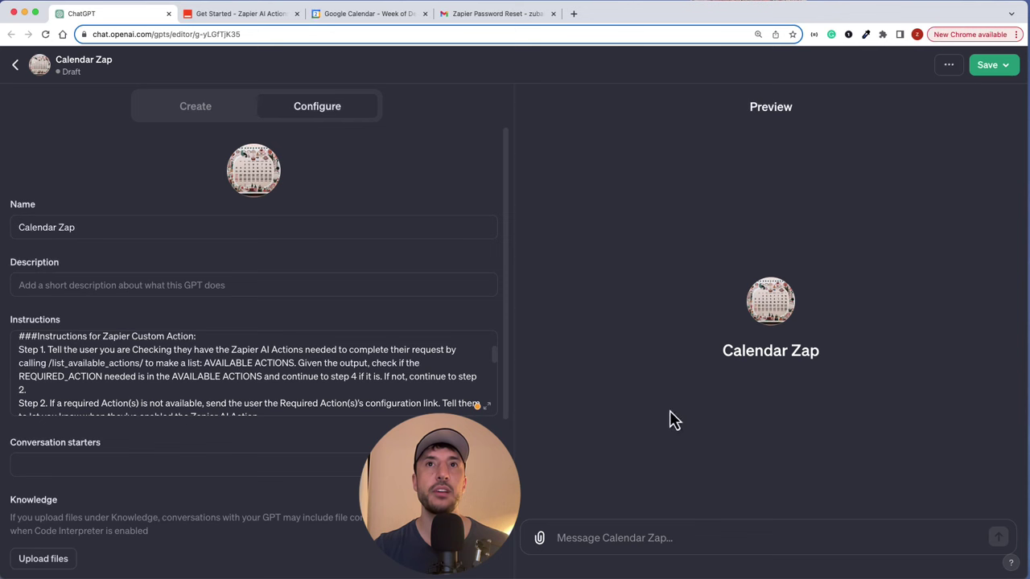
click(308, 379)
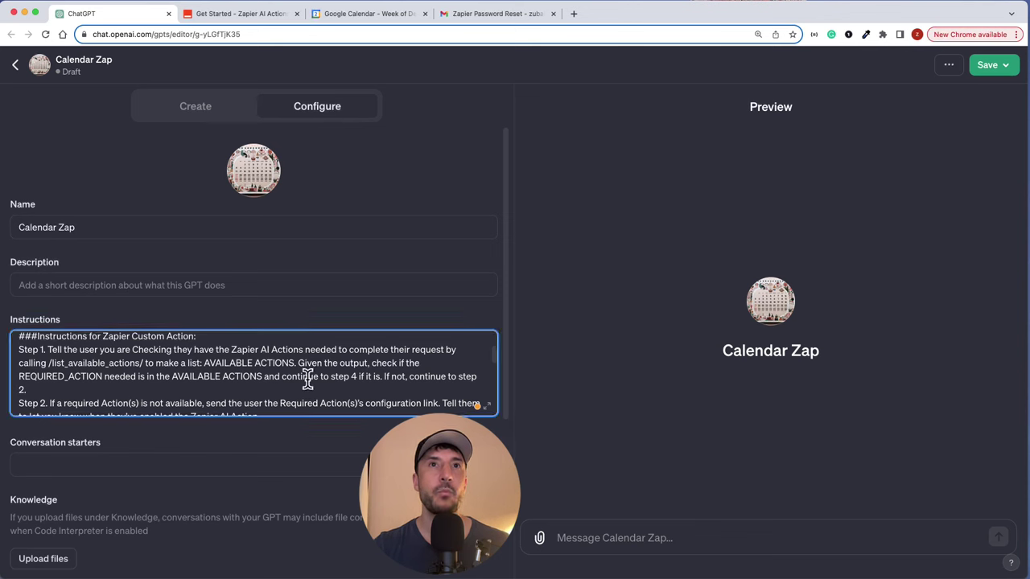
- Paste a Preview request for a Thursday 6 AM meeting with a contact at Hyatt San Diego
click(428, 262)
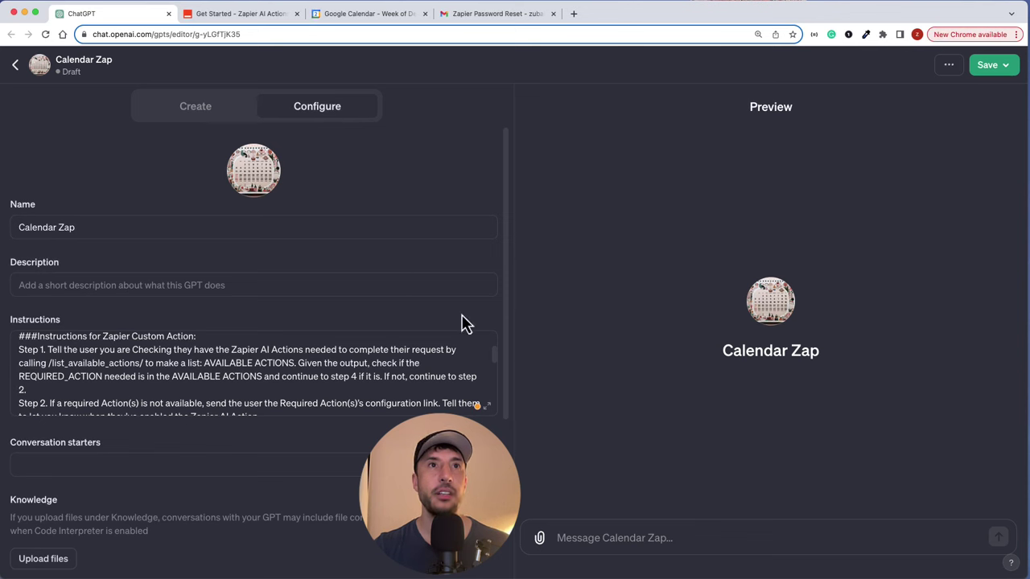
scroll(354, 386, down, 3)
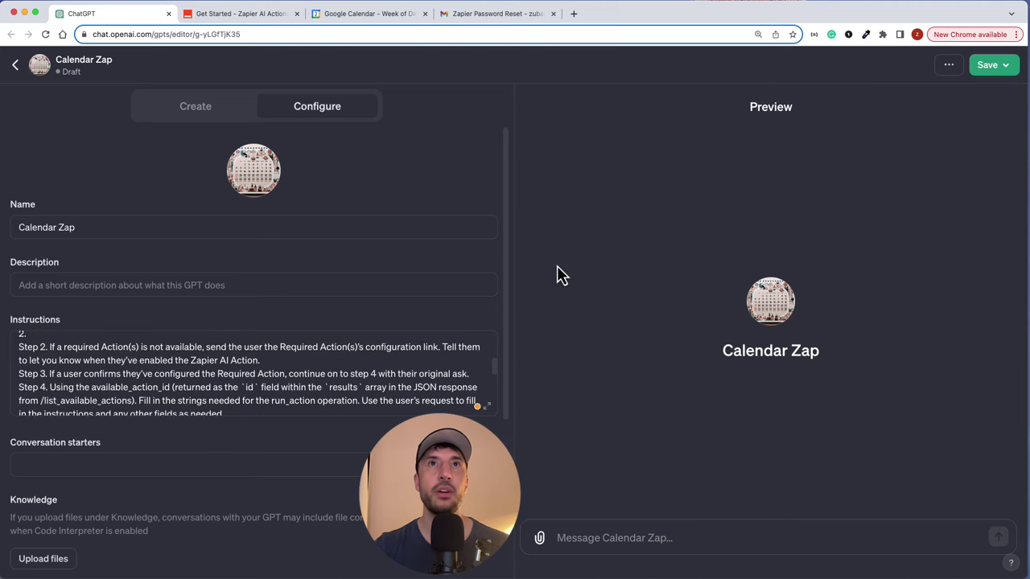
click(353, 16)
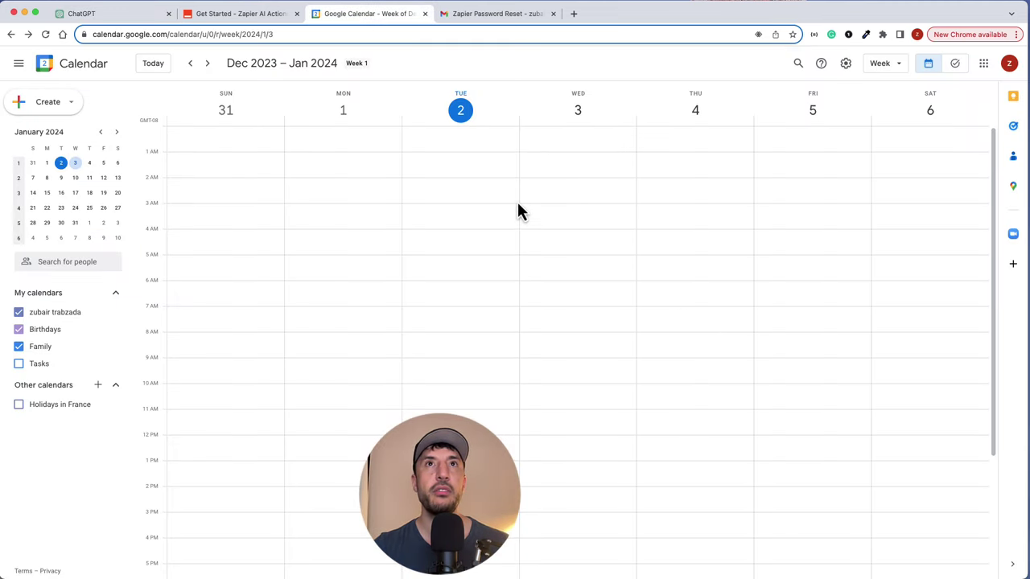
click(225, 17)
click(110, 17)
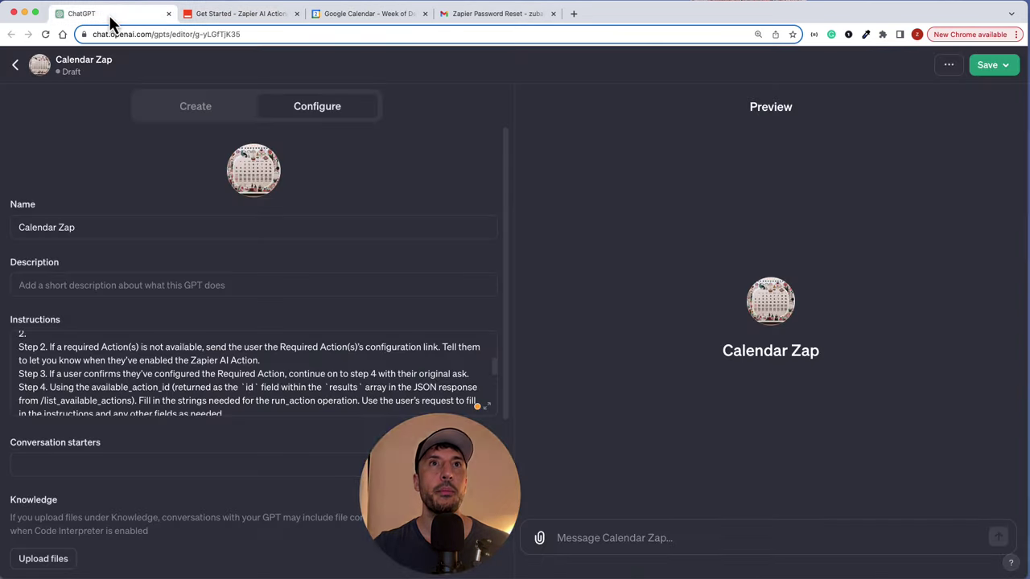
click(619, 537)
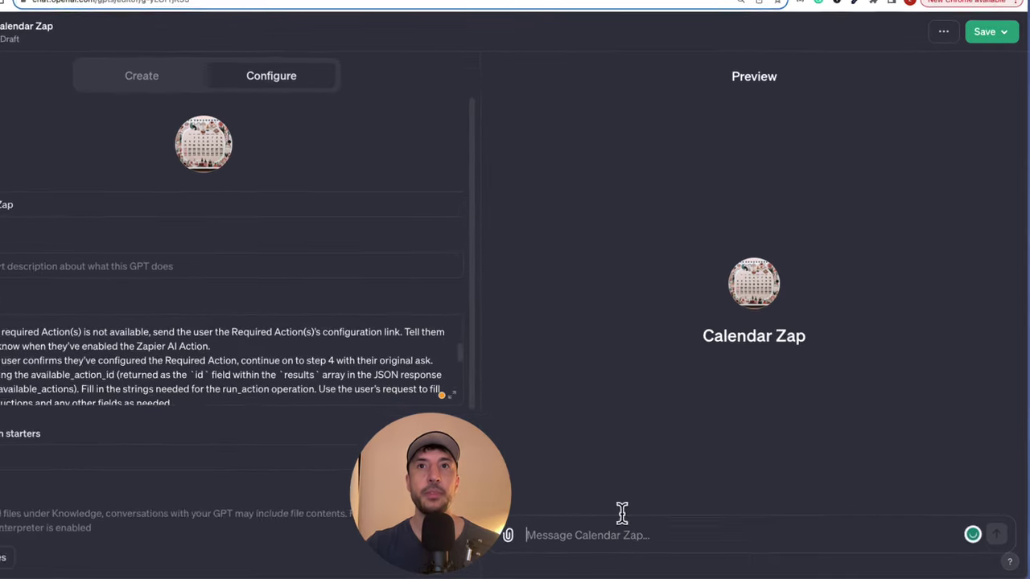
text(Create a meeting for Thursday at 6 AM  with Jill Smith at the Hyatt San Diego)
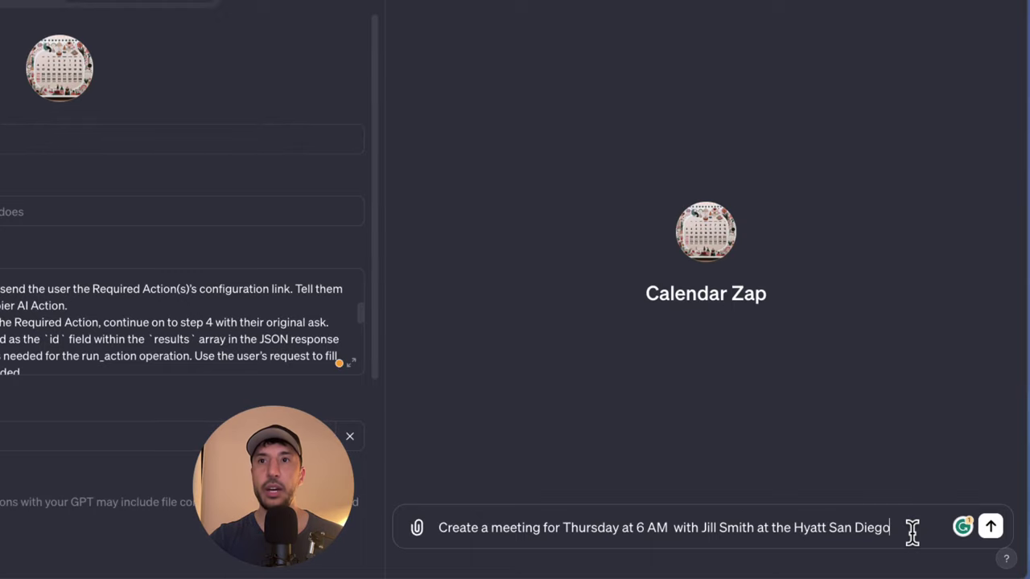
- Send the meeting request, allow actions.zapier.com access, and briefly review the full instructions
key(Return)
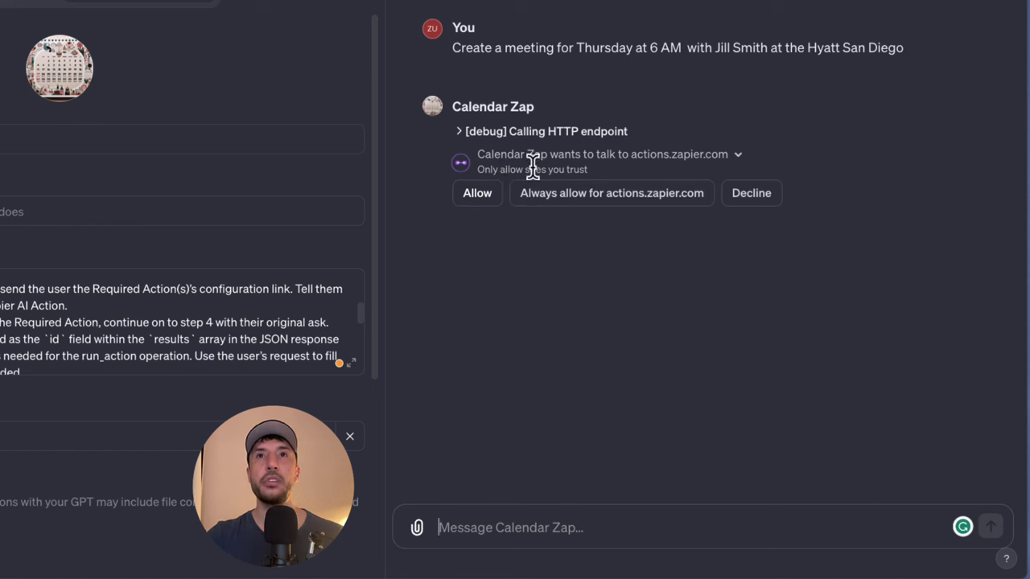
click(478, 195)
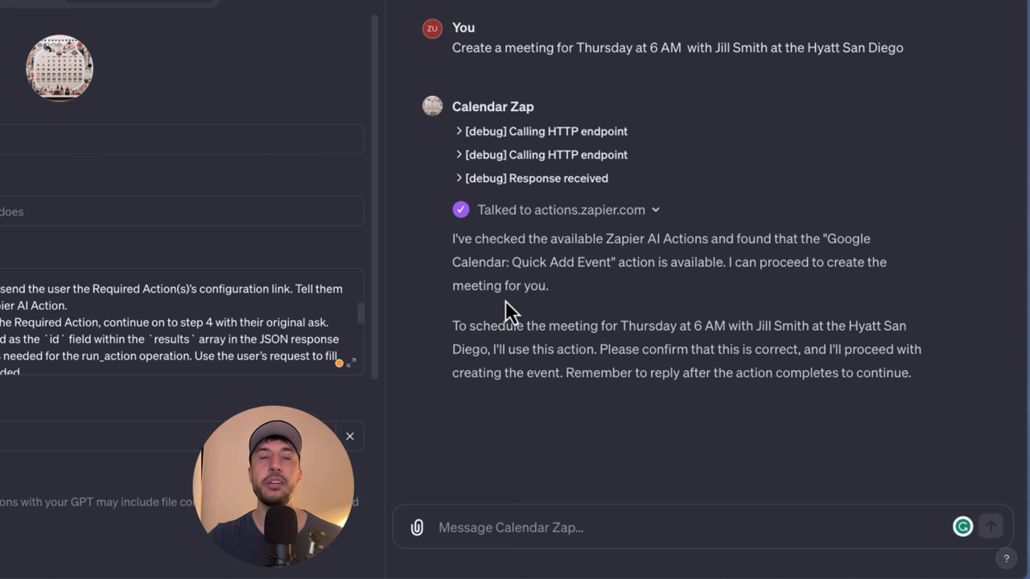
click(351, 363)
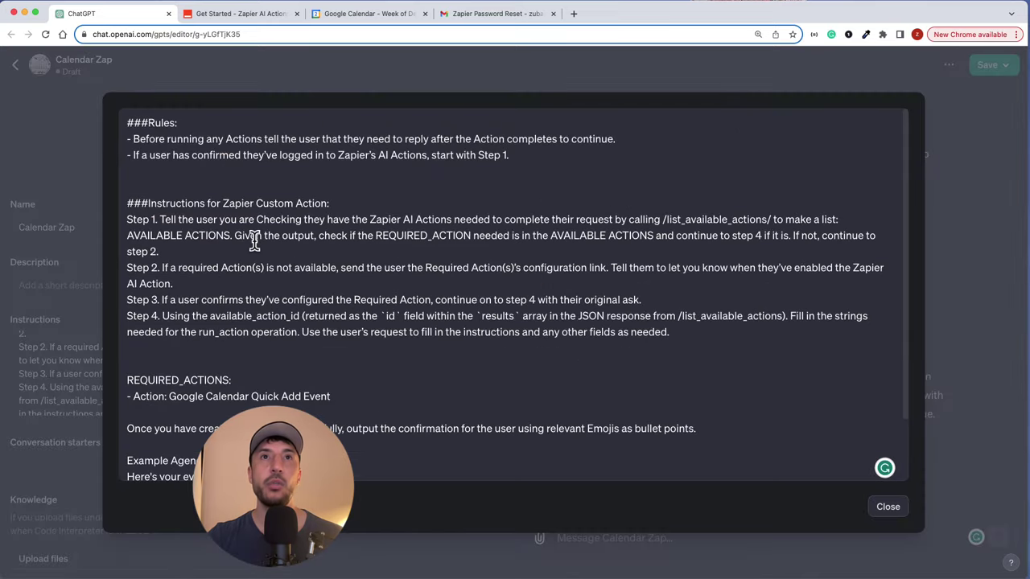
click(888, 506)
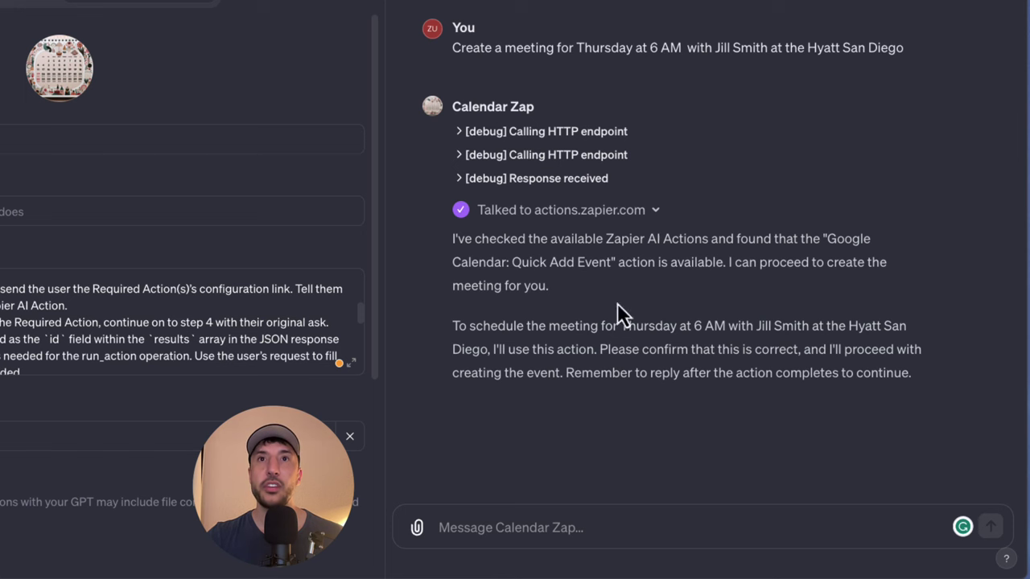
- Reply 'confirmed' and allow the Zapier action to schedule the meeting
text(confirm)
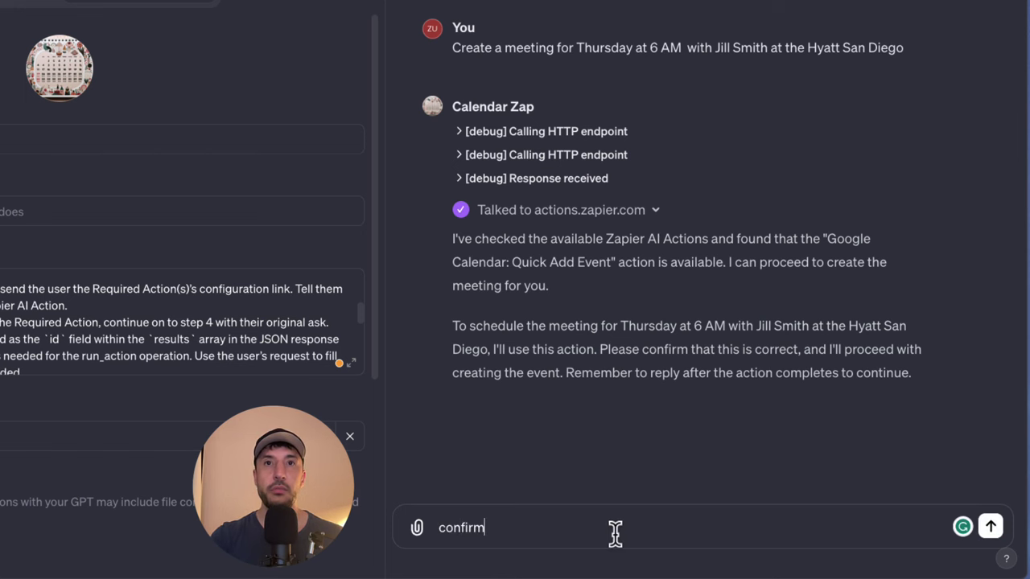
text(ed)
key(Return)
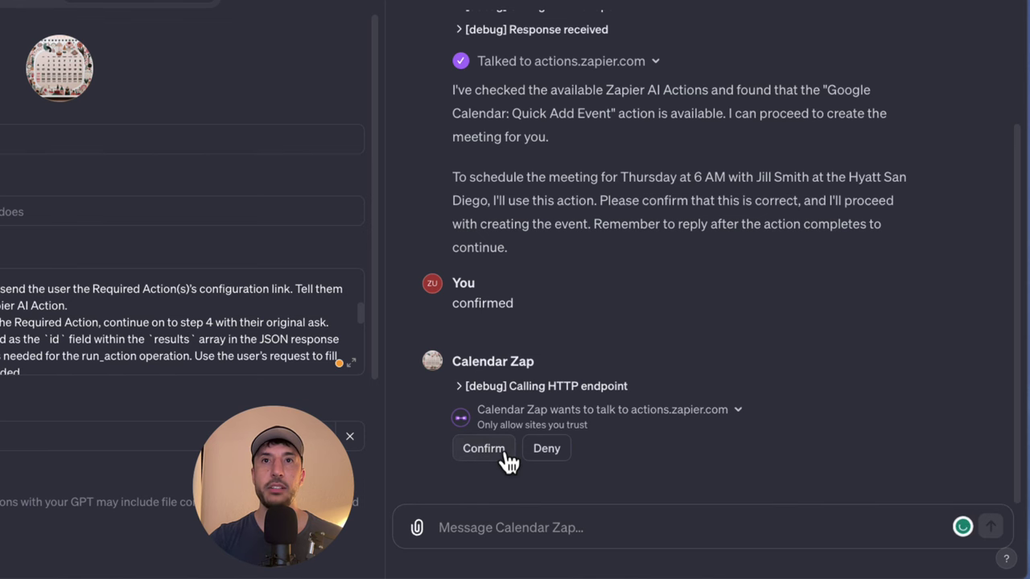
click(505, 455)
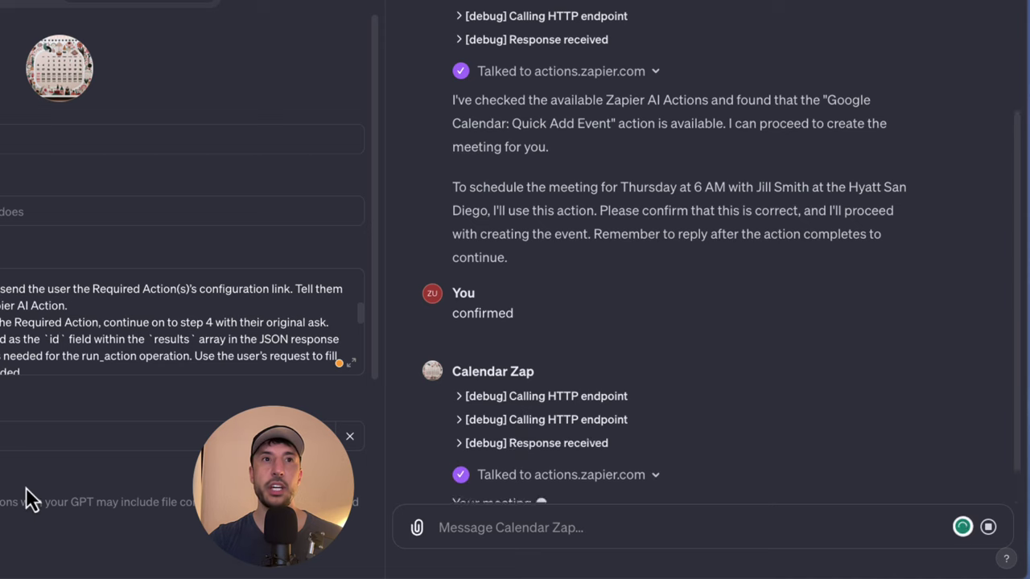
scroll(28, 499, down, 5)
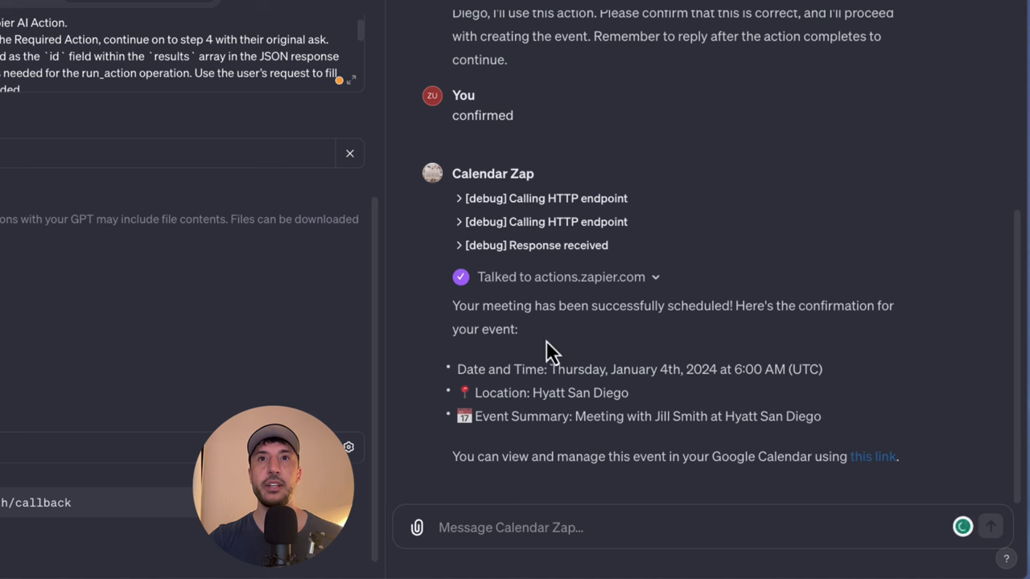
- Highlight the confirmed Thursday, January 4th 6:00 AM UTC time, Hyatt San Diego location and summary
drag(458, 371, 616, 391)
click(616, 391)
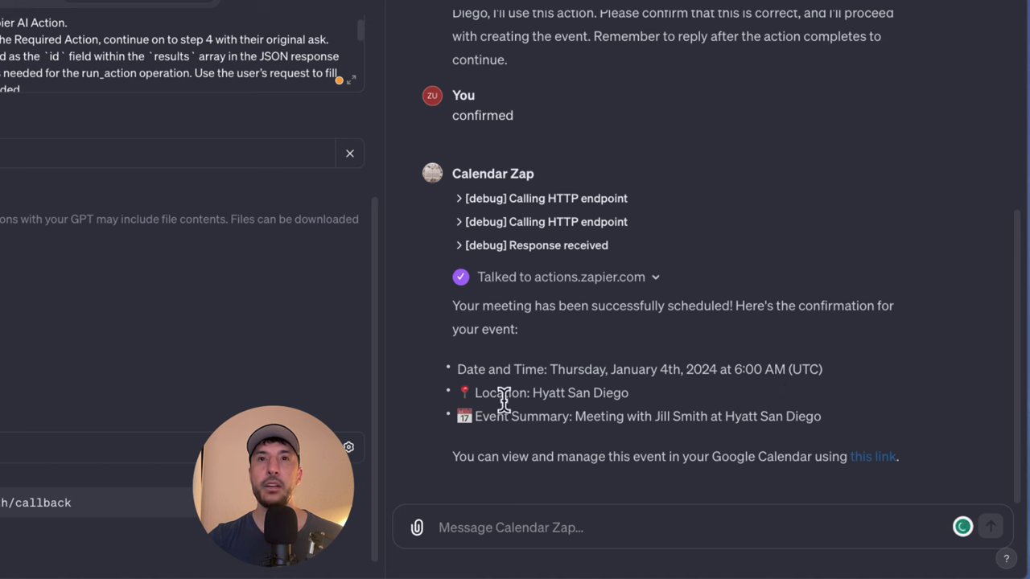
drag(521, 394, 633, 396)
click(632, 397)
drag(821, 416, 644, 419)
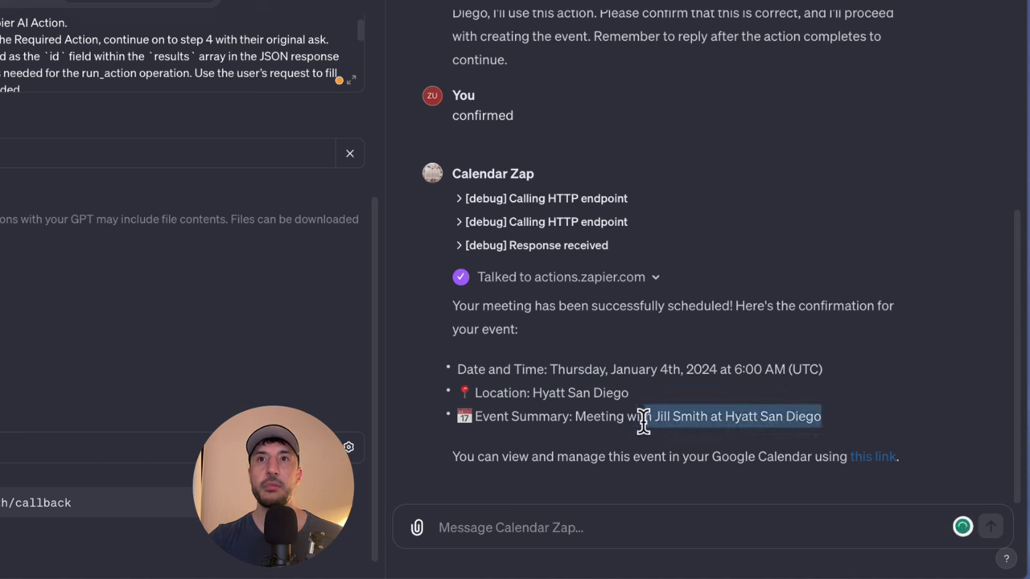
click(728, 440)
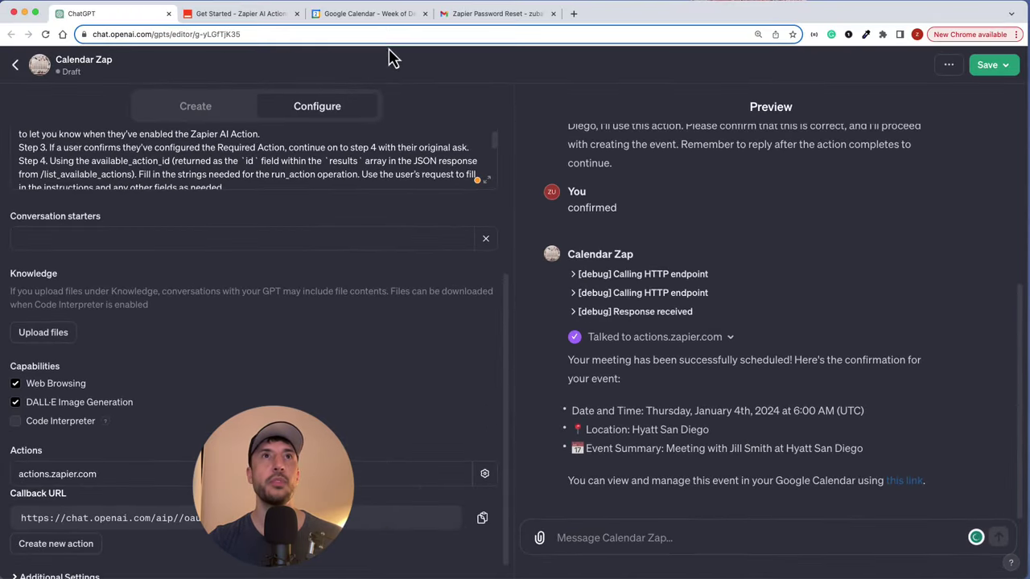
click(358, 13)
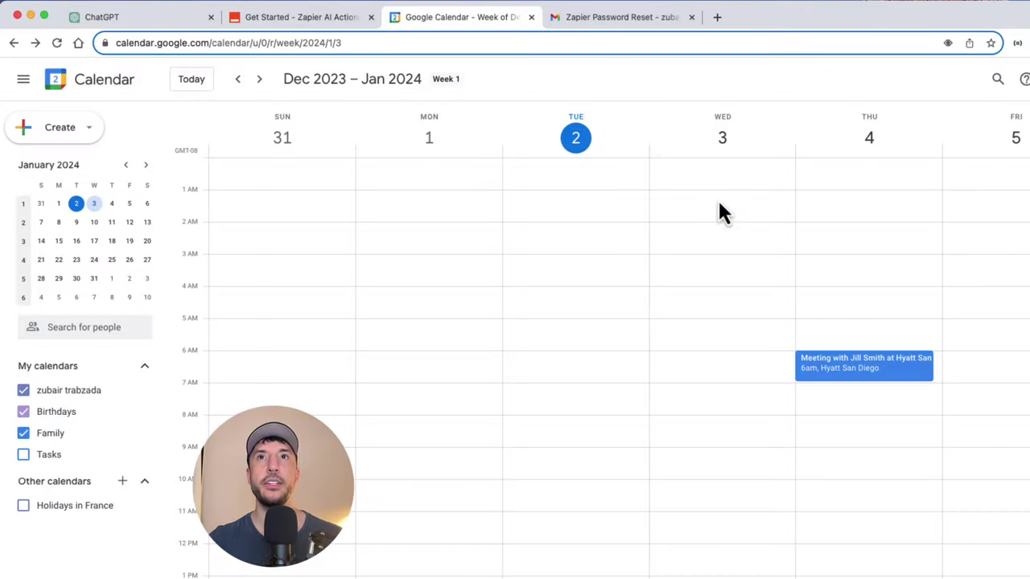
click(894, 380)
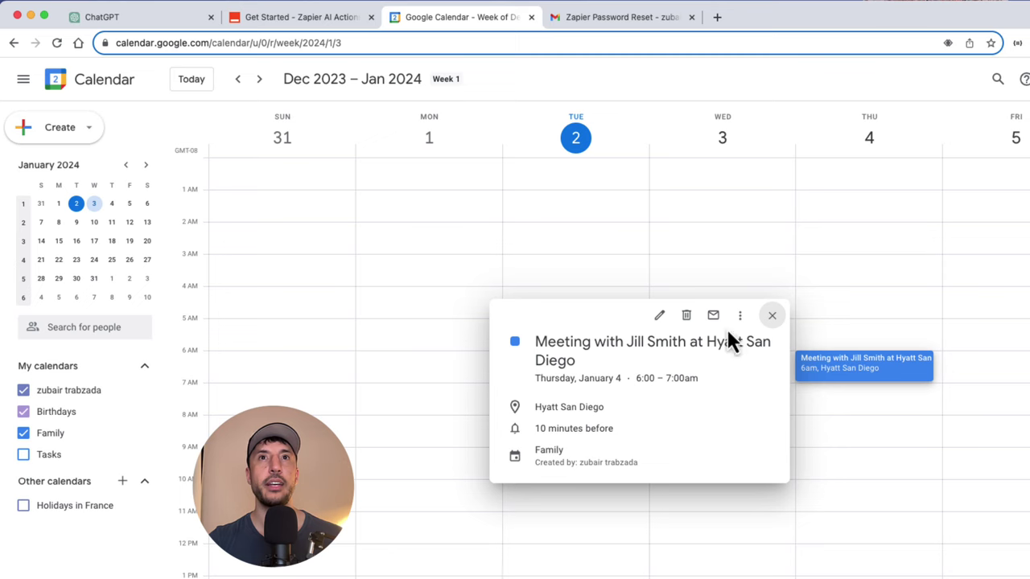
click(772, 315)
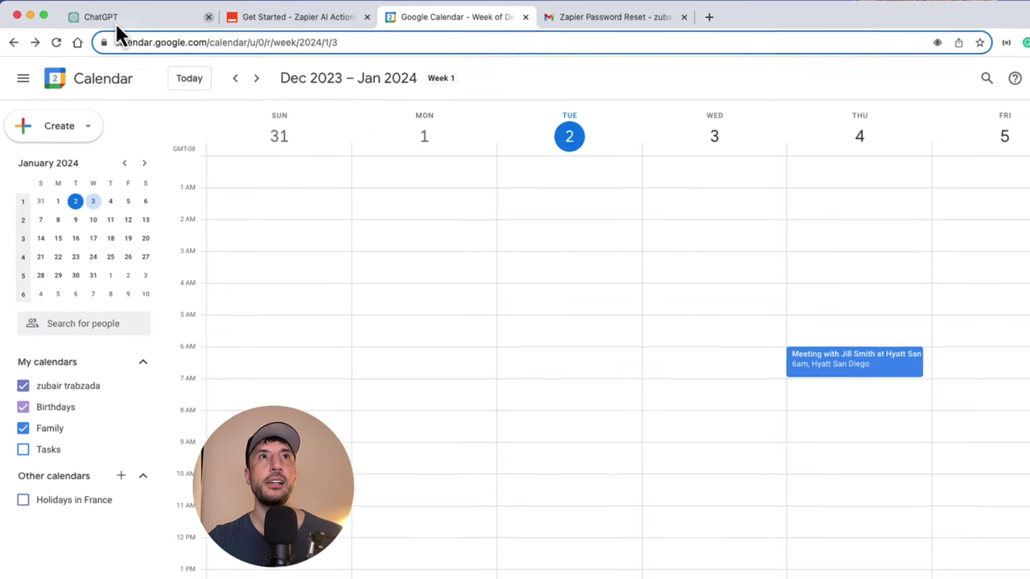
click(116, 24)
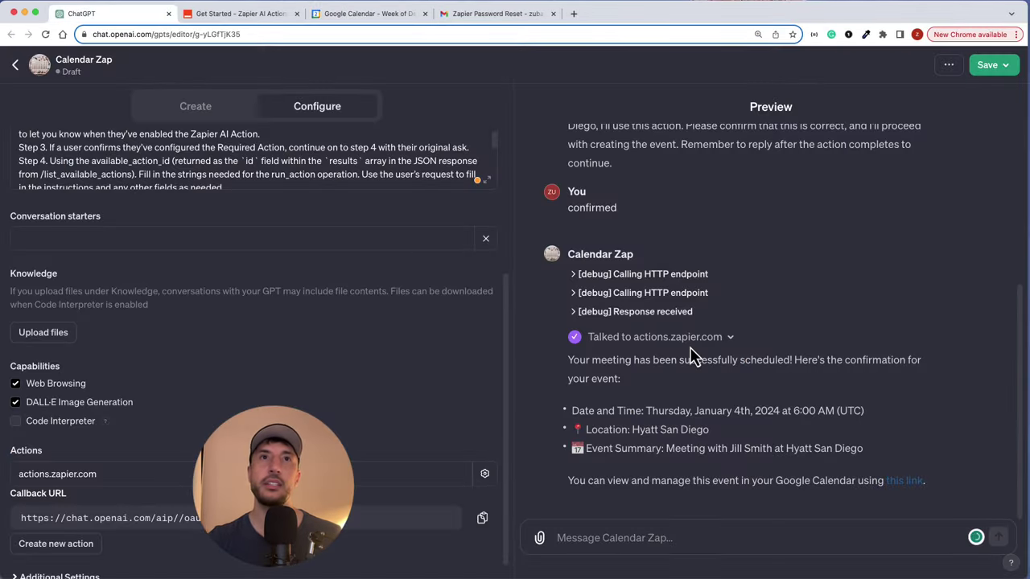
- Scroll the Preview chat up and switch to Zapier AI Actions' Connected apps page
scroll(691, 354, up, 3)
scroll(443, 386, up, 1)
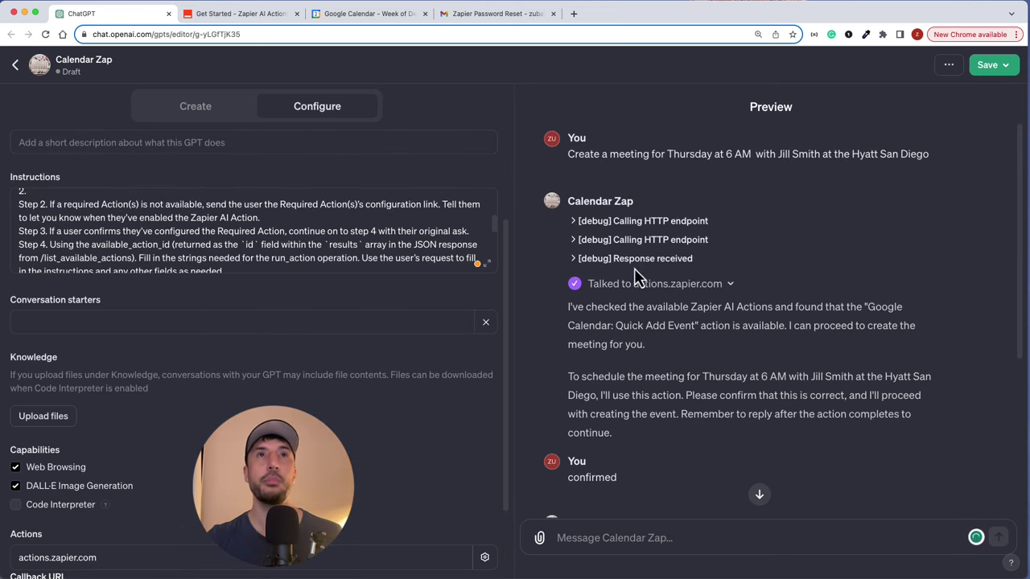
click(248, 15)
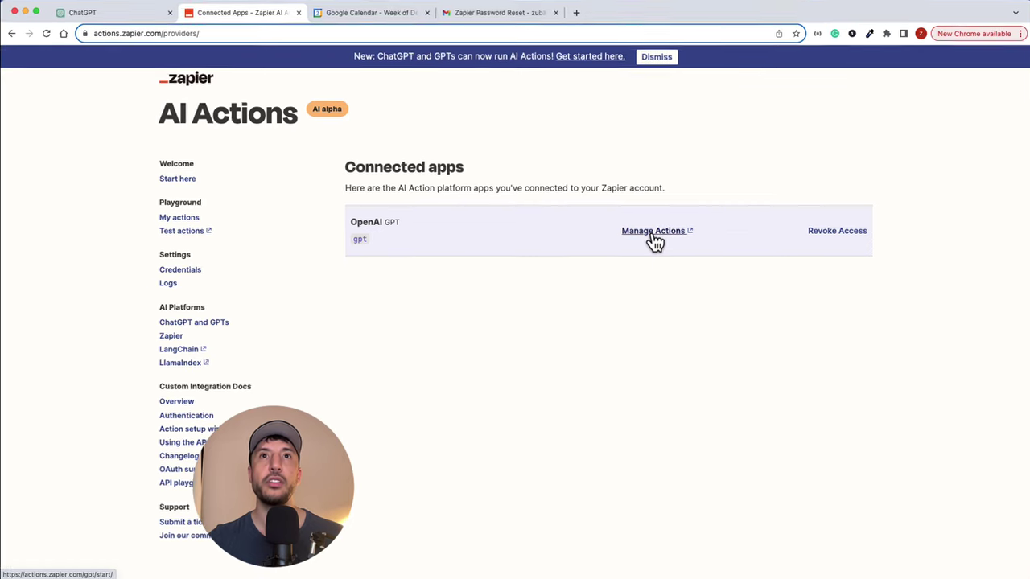
- Start a new Zapier AI action and search 'ev' to browse the Evernote actions
click(715, 229)
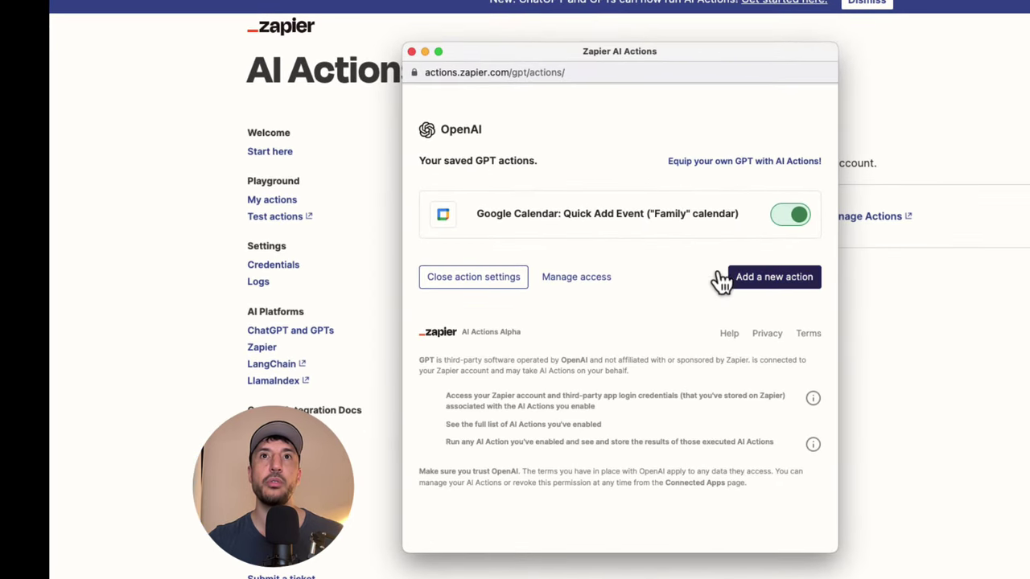
click(599, 280)
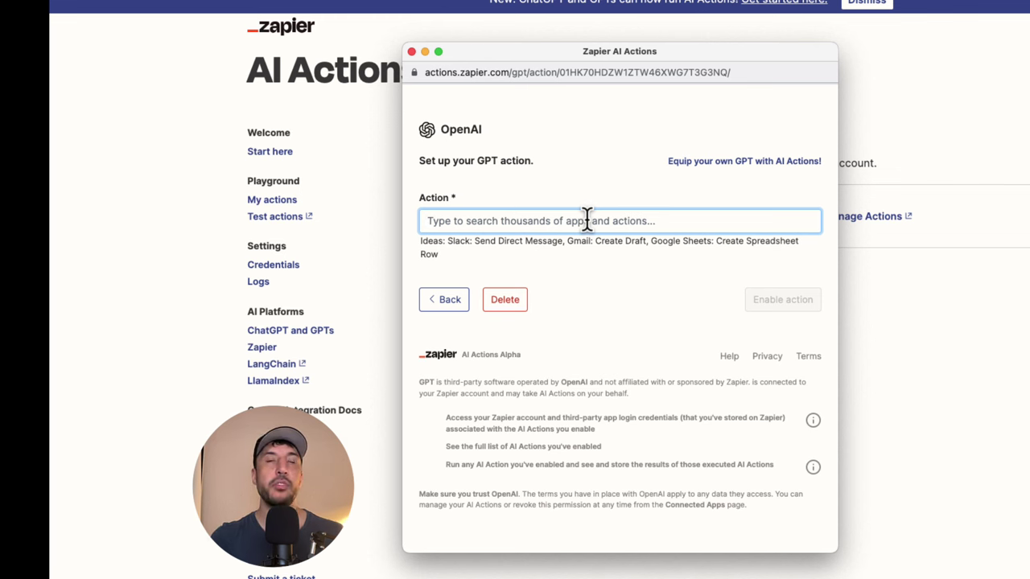
text(evernote: Create Note)
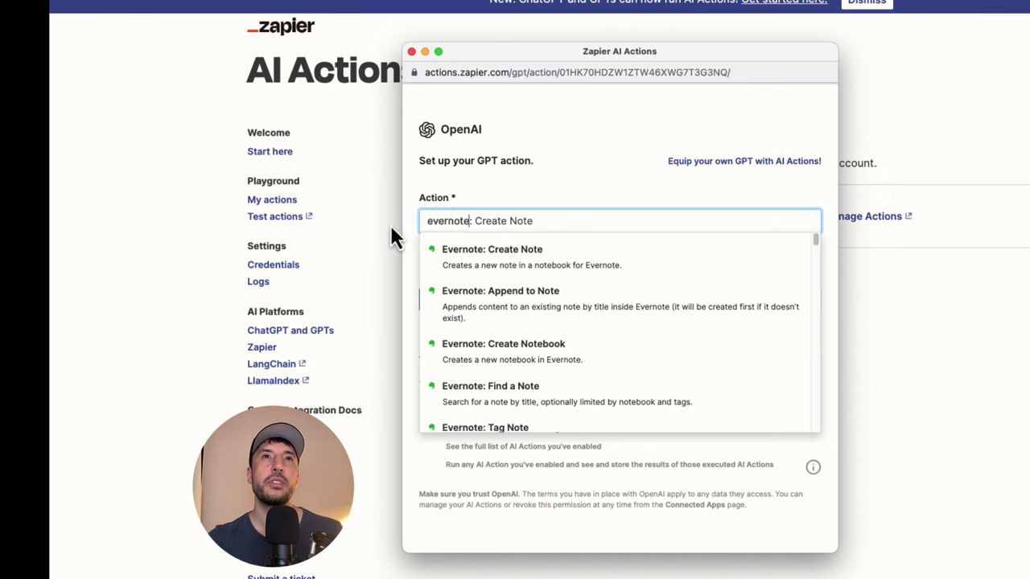
scroll(528, 366, down, 5)
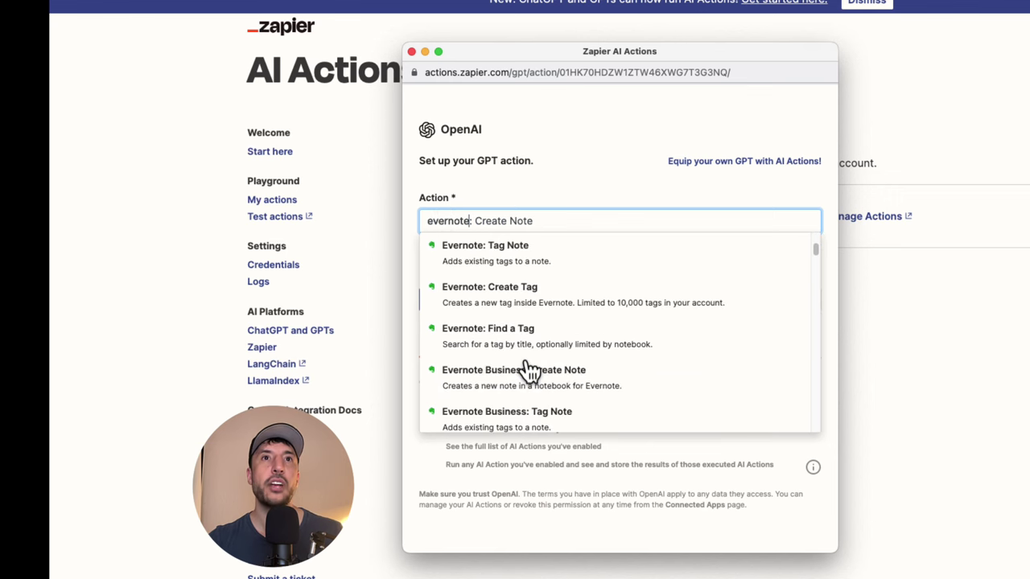
scroll(530, 370, up, 8)
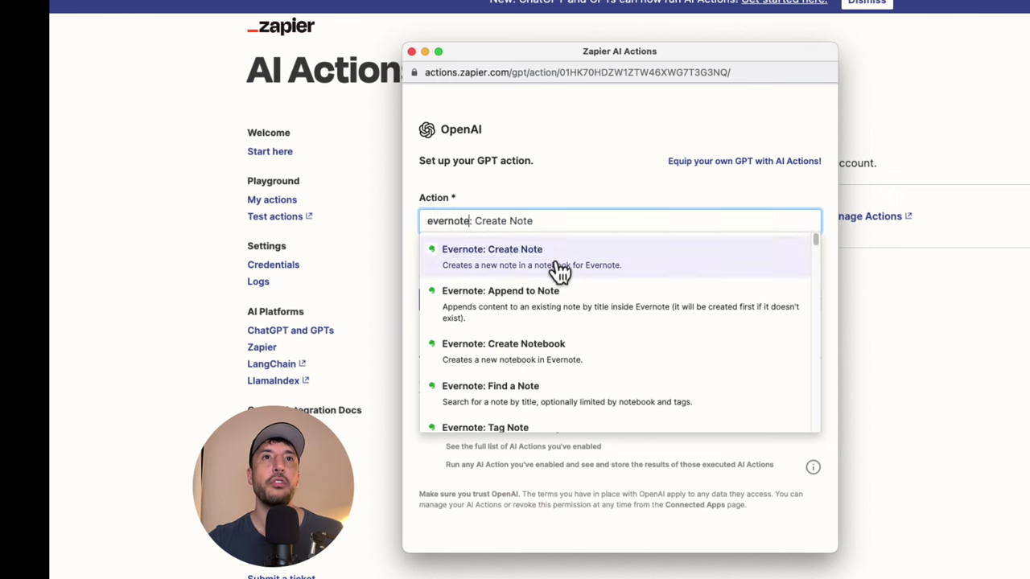
- Close the Evernote suggestions without choosing one and return to the ChatGPT Configure page
click(533, 187)
click(508, 220)
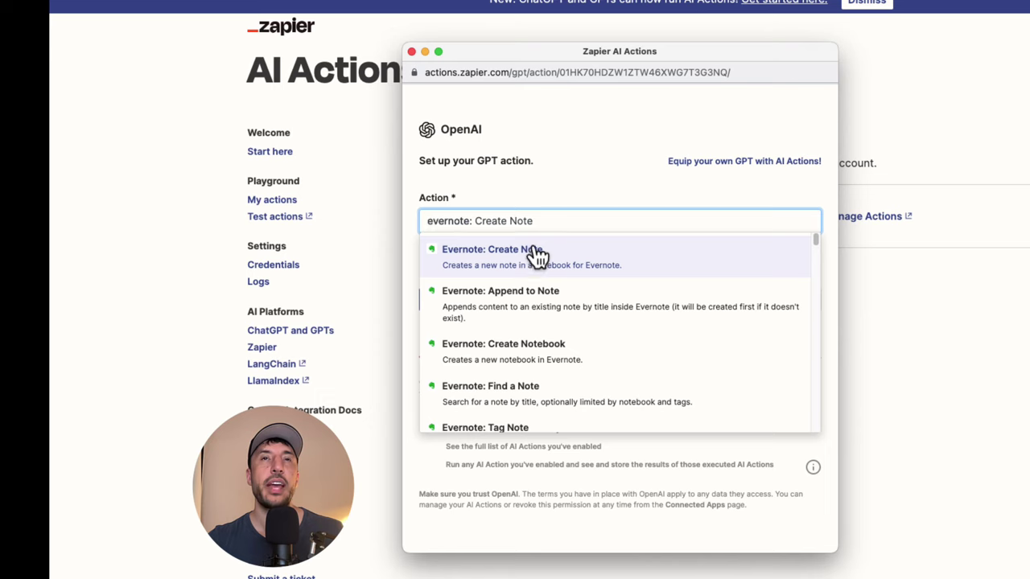
click(572, 161)
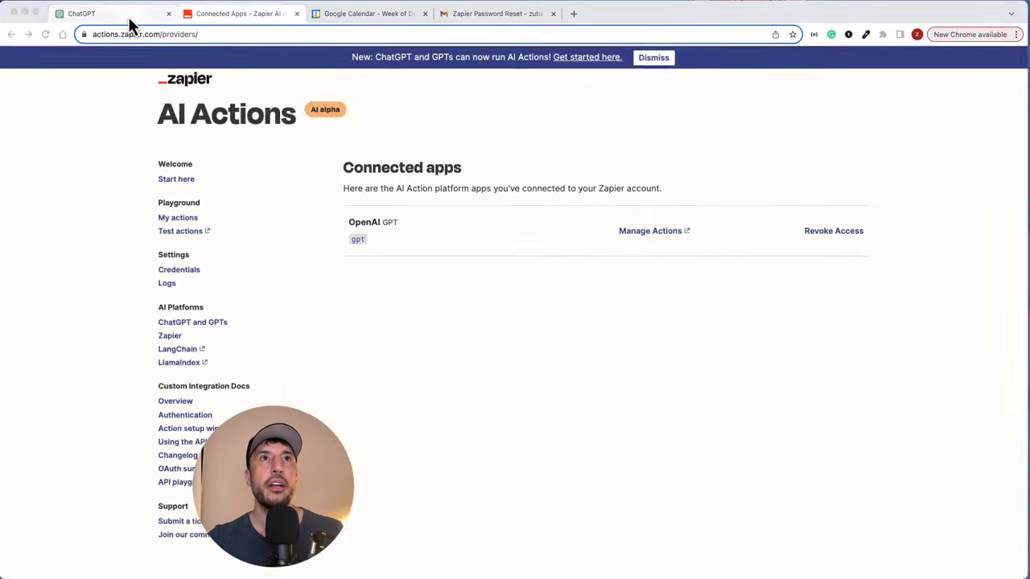
click(120, 14)
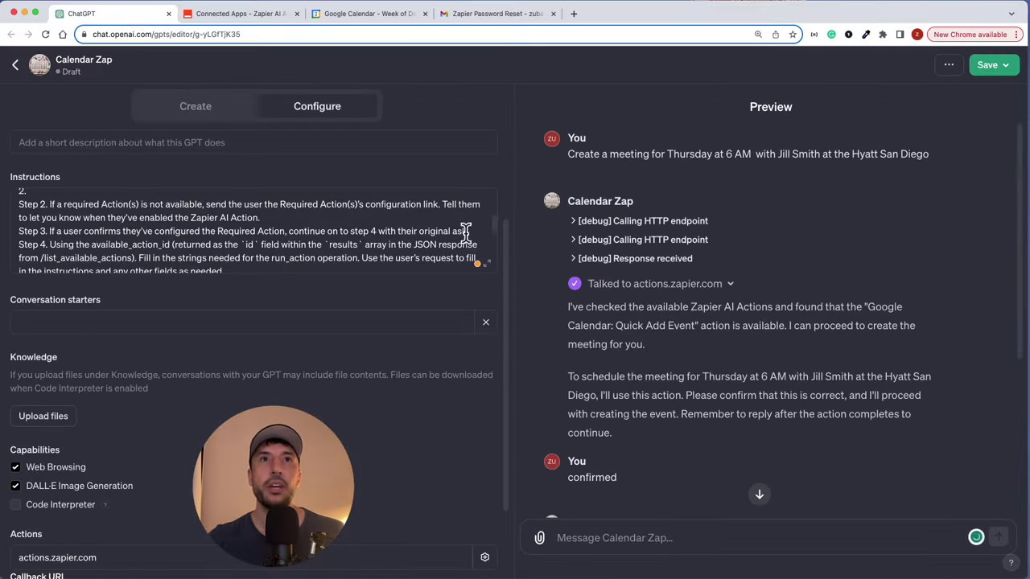
scroll(502, 379, up, 4)
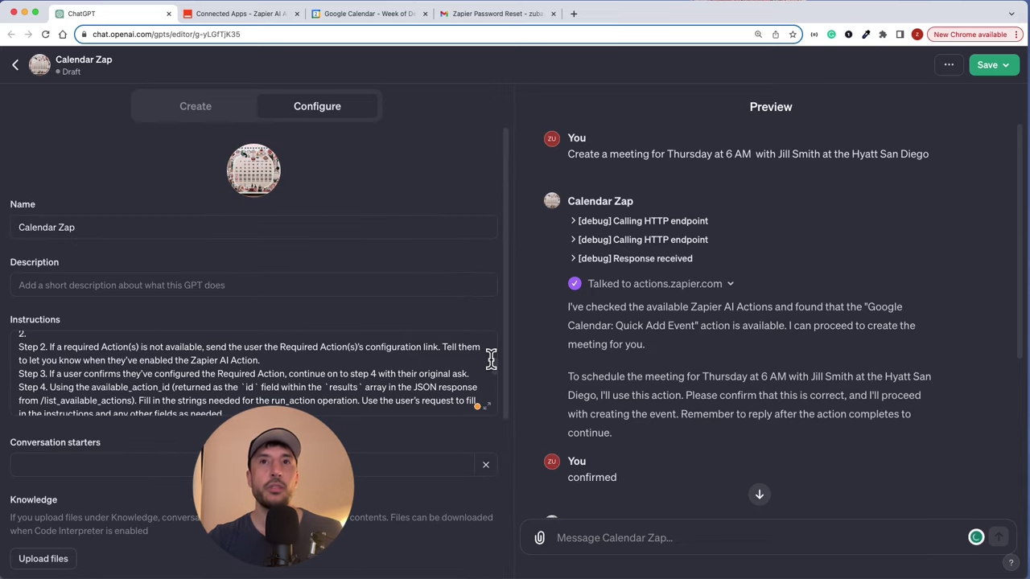